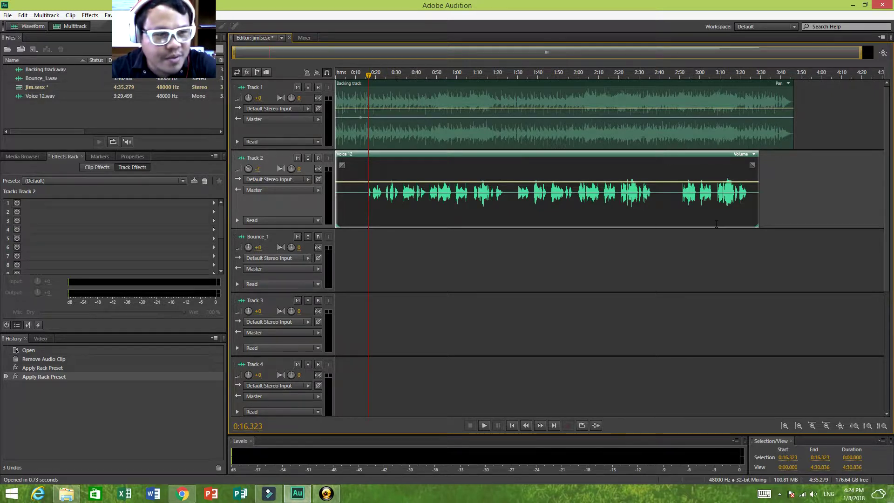
- Play the backing track and vocal mix from about 0:15 to hear the vocal's entry
click(364, 130)
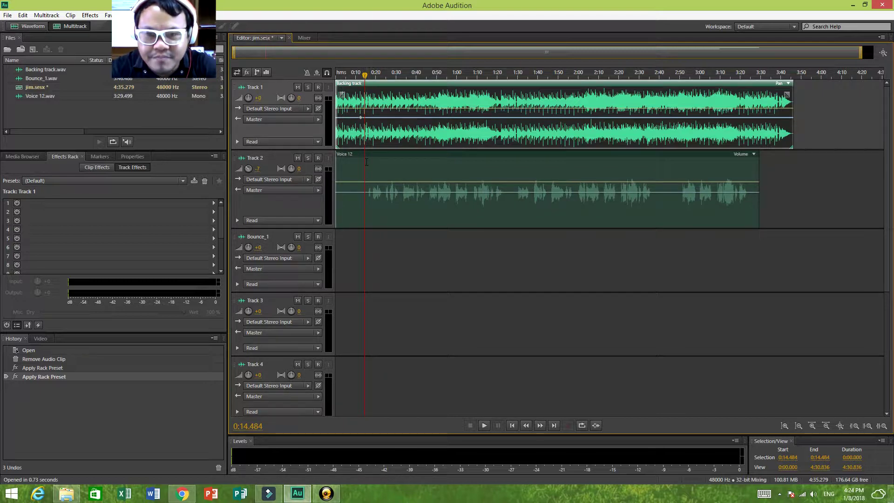
click(367, 162)
key(space)
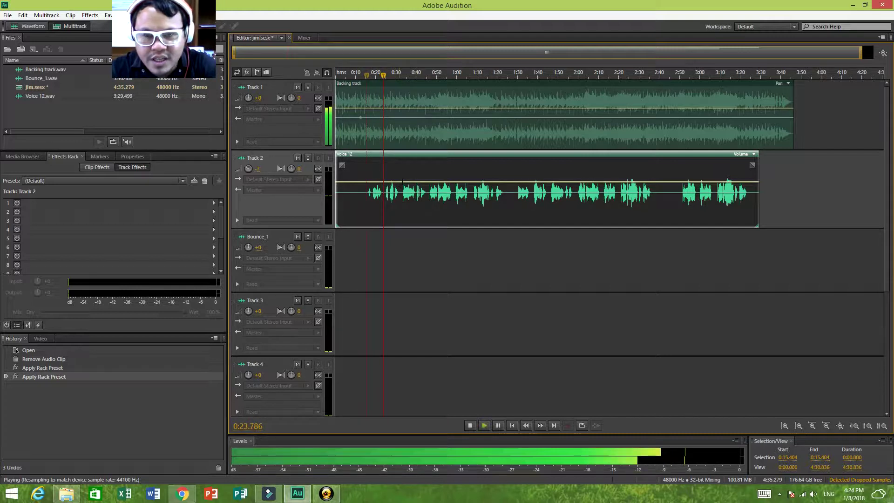
key(space)
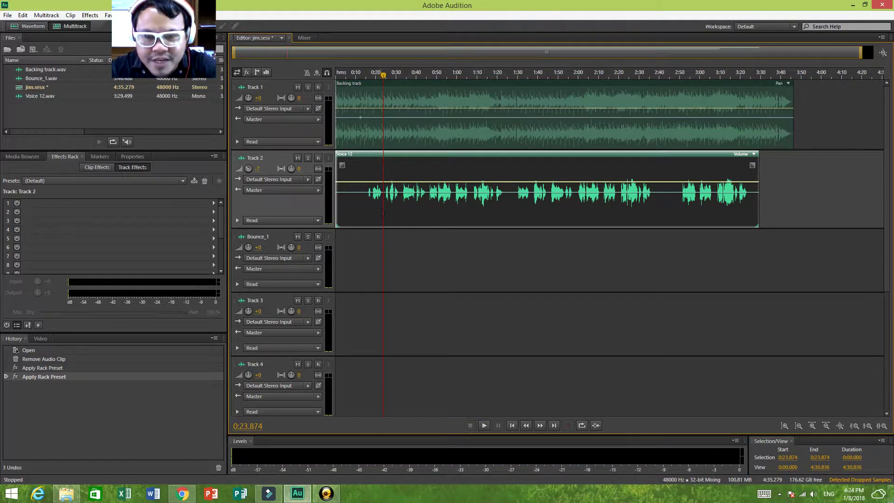
- Audition the mix briefly from about 0:35, where the vocal is singing
click(383, 139)
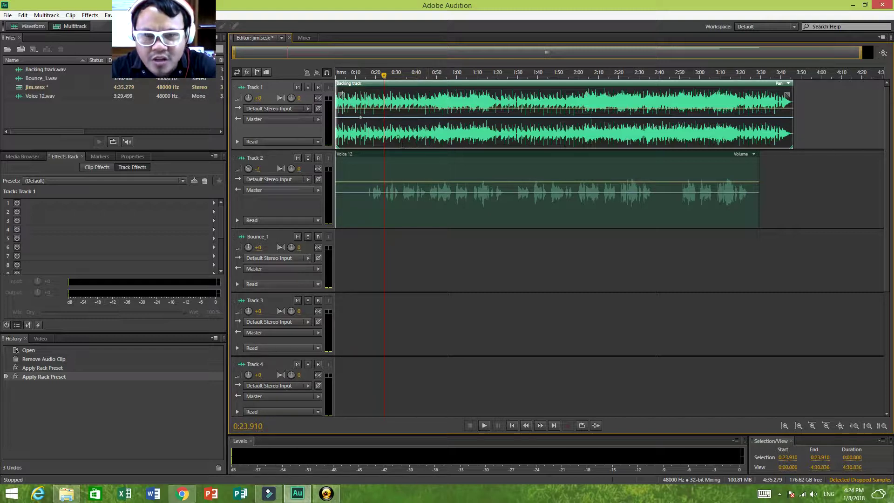
click(396, 141)
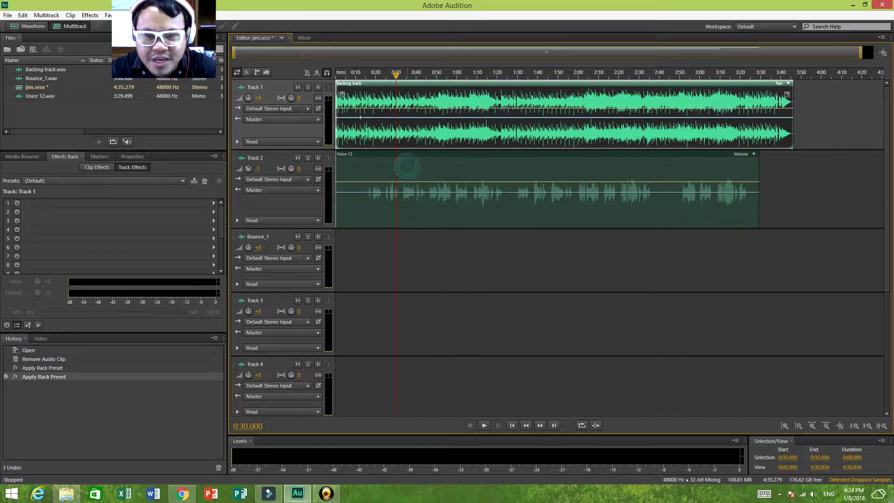
click(407, 165)
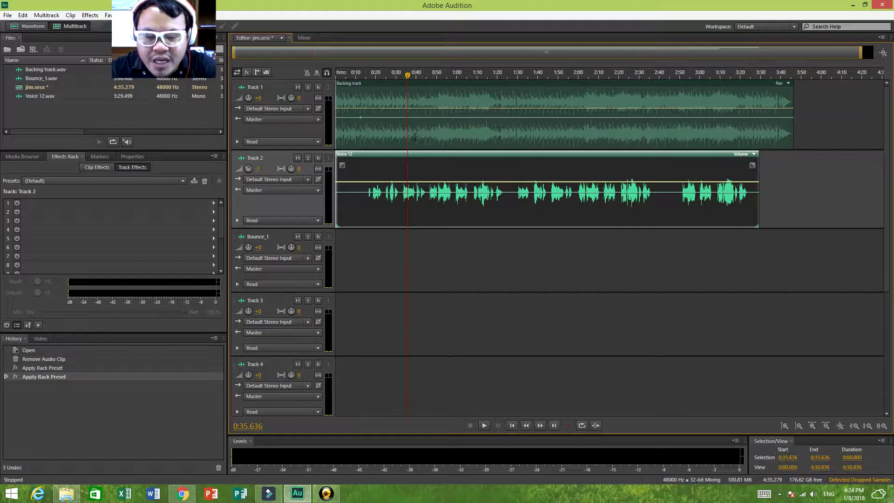
key(space)
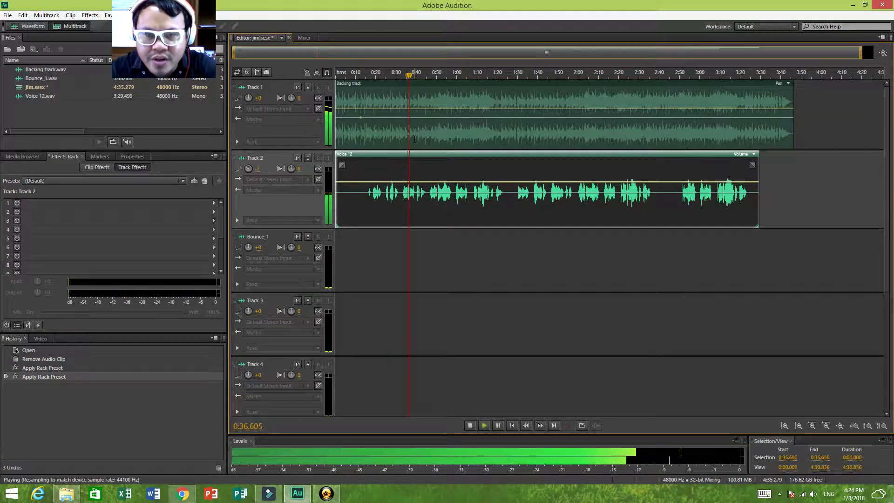
key(space)
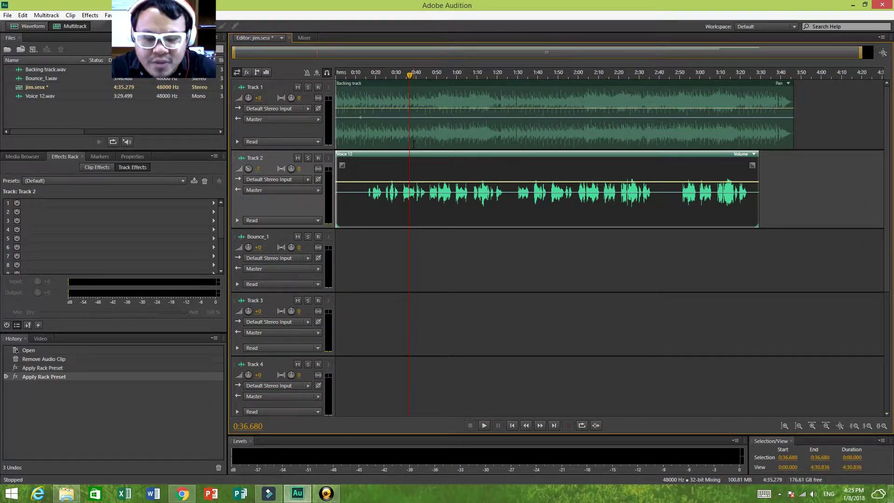
- Add a Studio Reverb to the first effect slot of Track 1, keeping its settings window clear of the effects rack
click(415, 136)
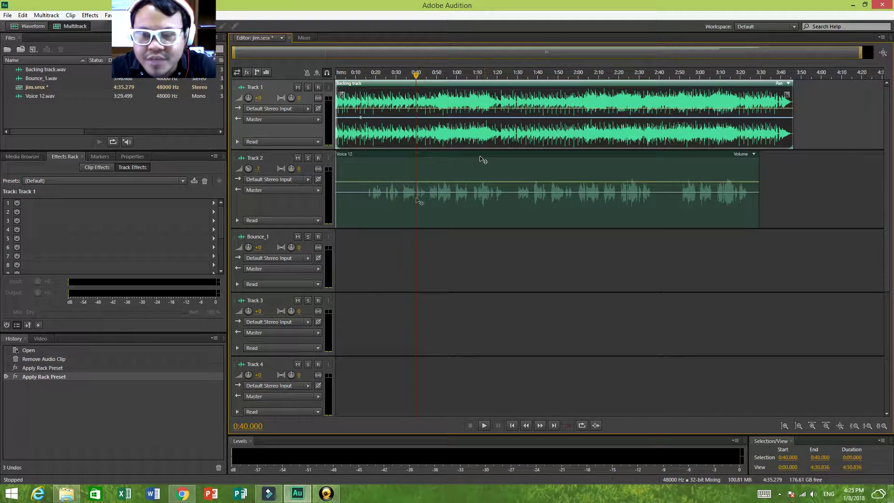
click(406, 135)
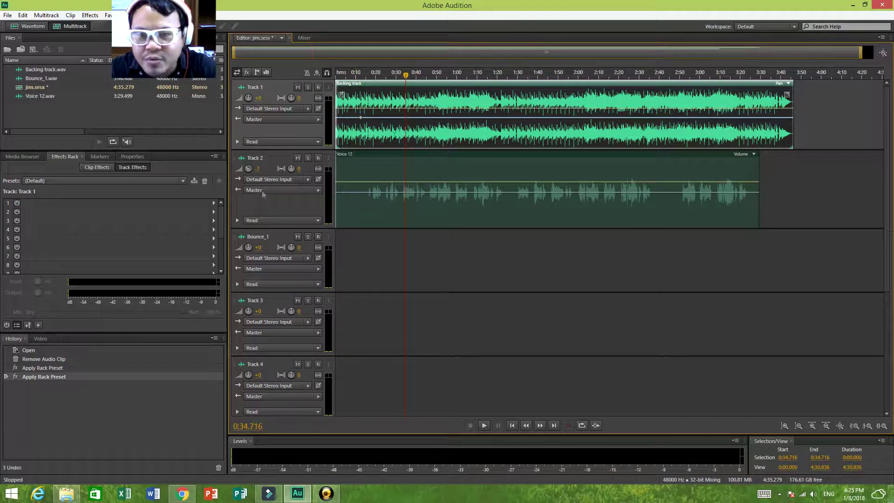
click(213, 203)
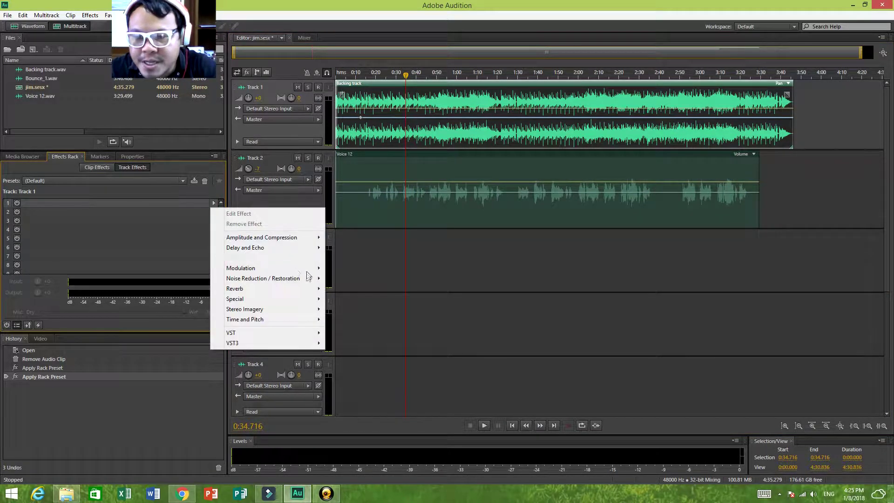
mouse_move(303, 289)
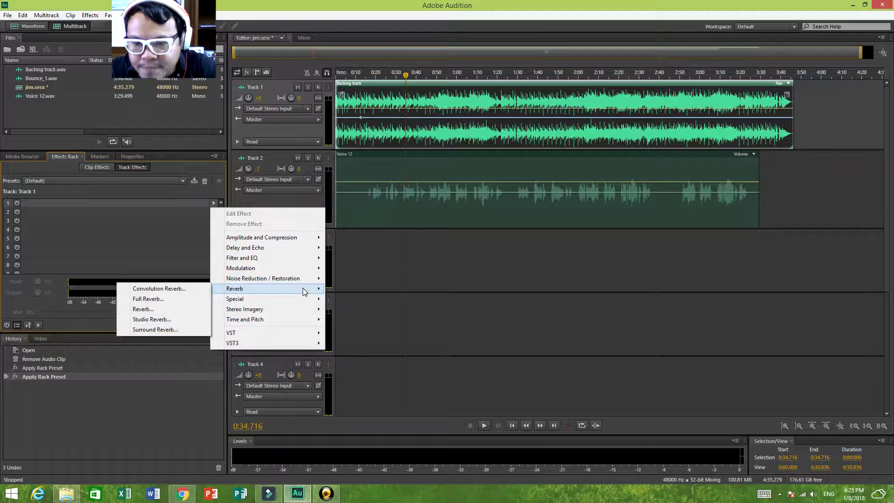
click(178, 319)
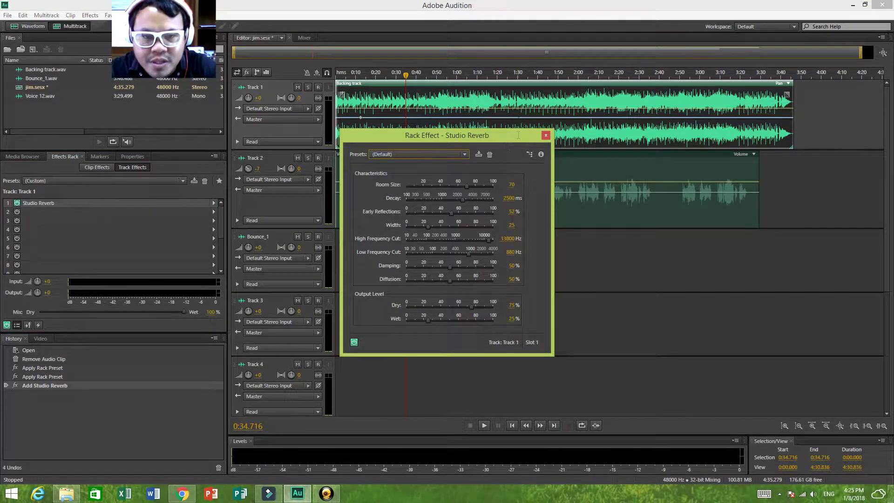
drag(526, 137, 623, 123)
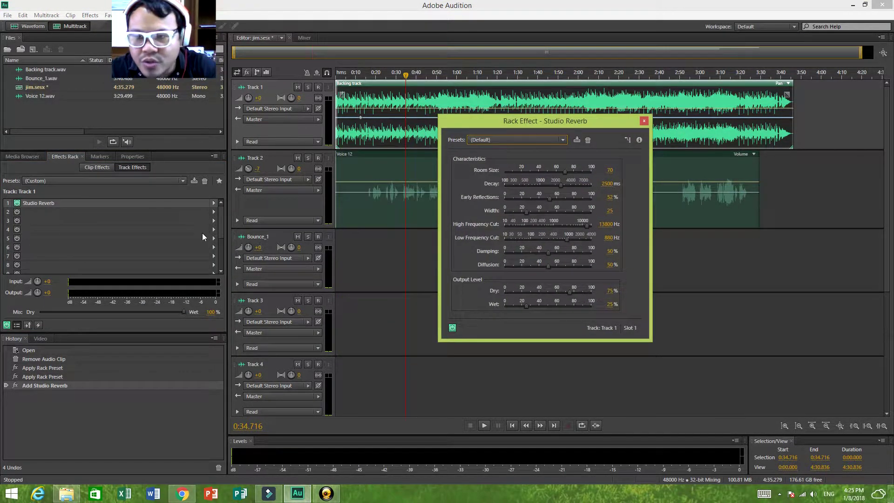
click(214, 203)
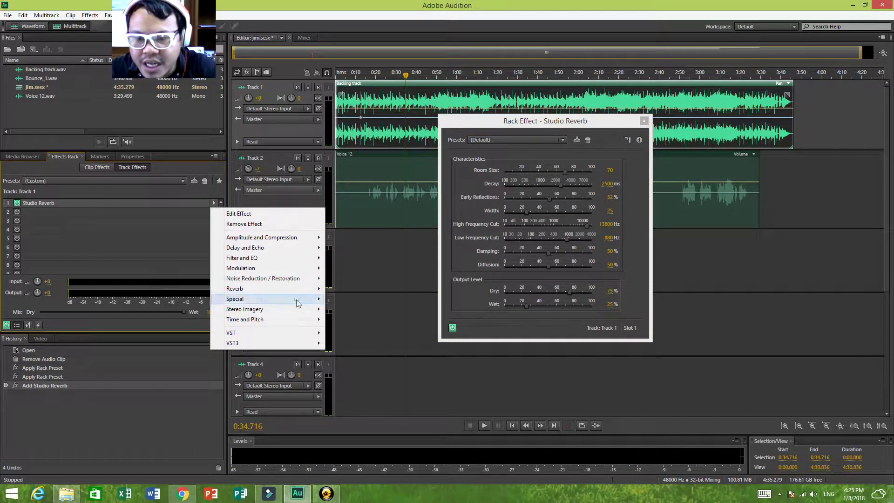
mouse_move(308, 291)
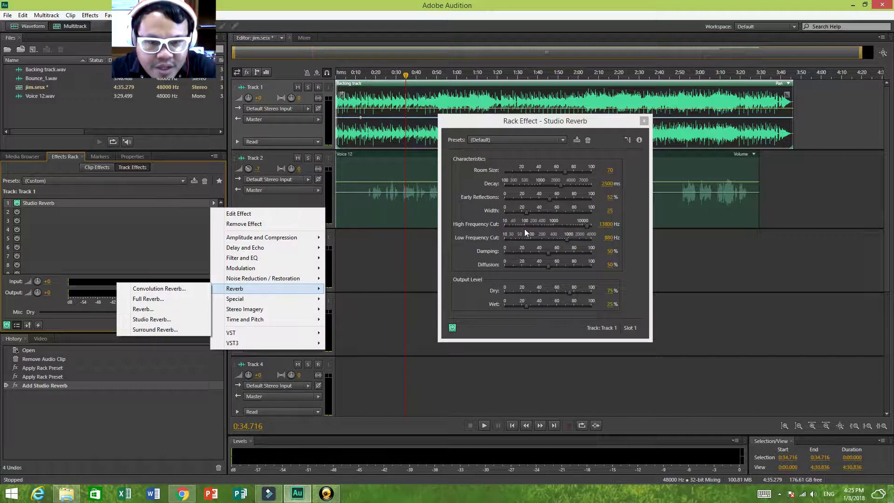
click(403, 236)
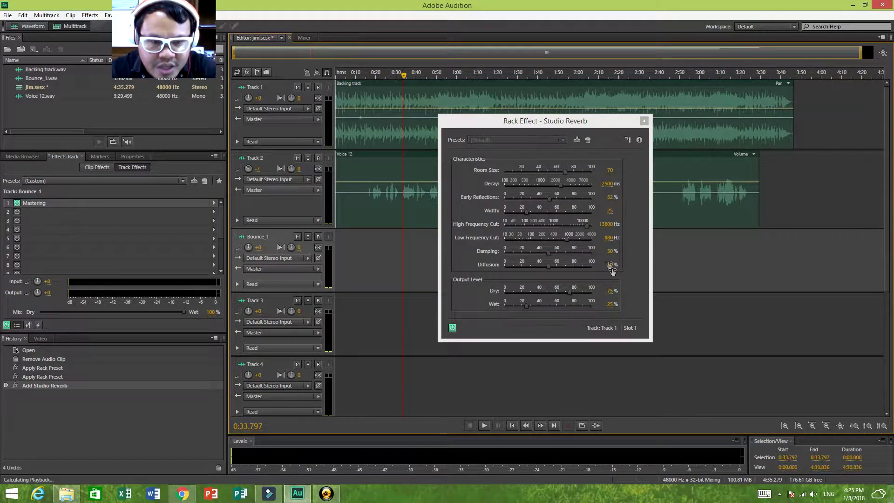
- During playback, set Track 1's Studio Reverb low frequency cut to 626 Hz and its dry level to about 91%
key(space)
drag(566, 239, 586, 297)
key(space)
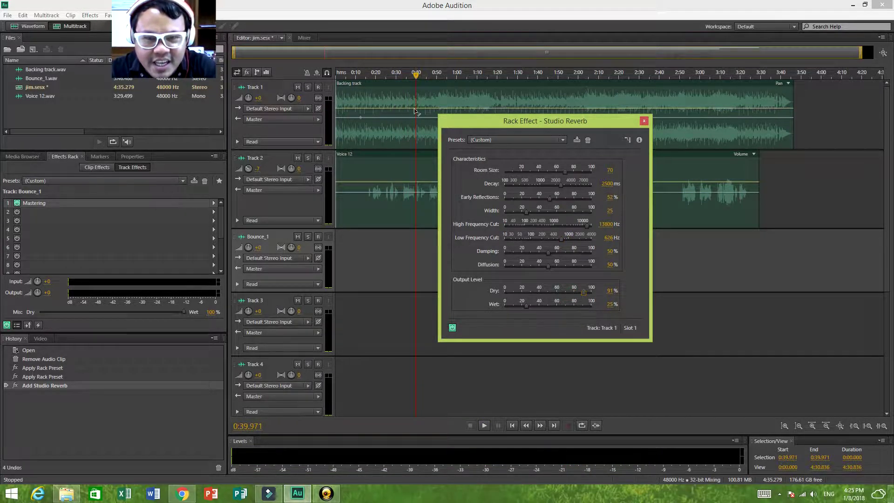
- Set Track 1's Studio Reverb output to 100% dry and about 60.8% wet, with a high frequency cut of about 5282 Hz
click(416, 112)
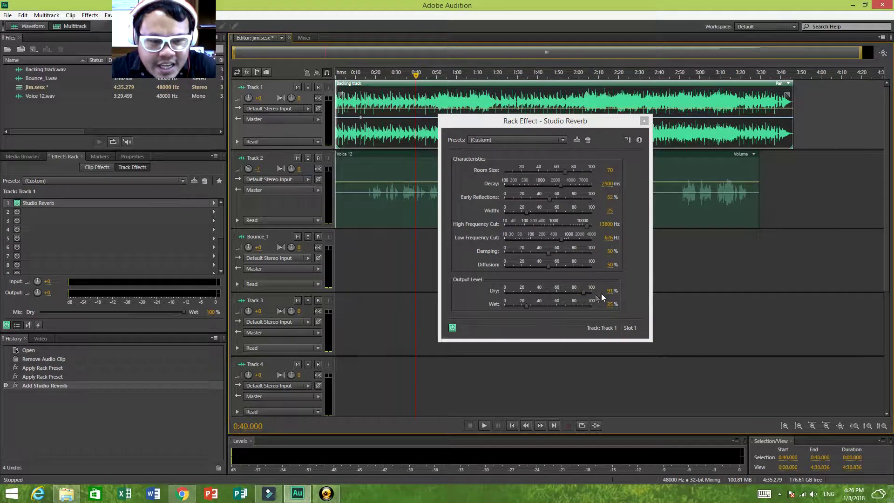
drag(584, 292, 574, 297)
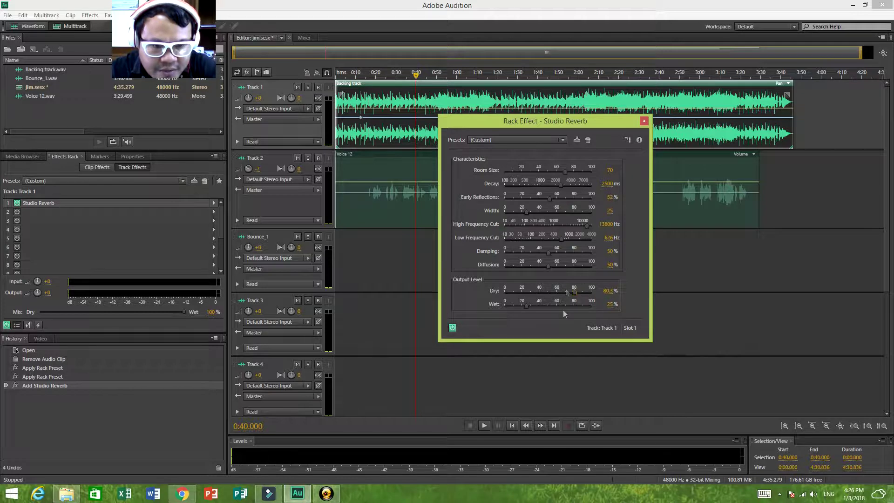
drag(574, 293, 595, 293)
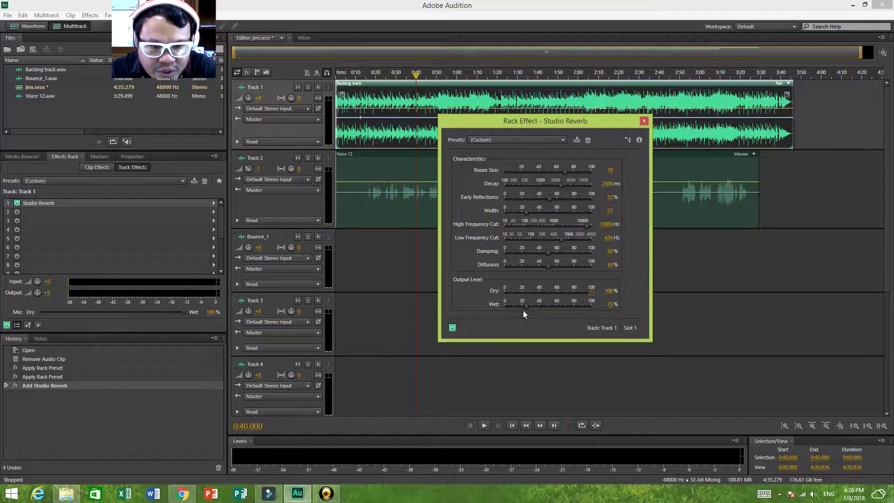
drag(526, 306, 557, 308)
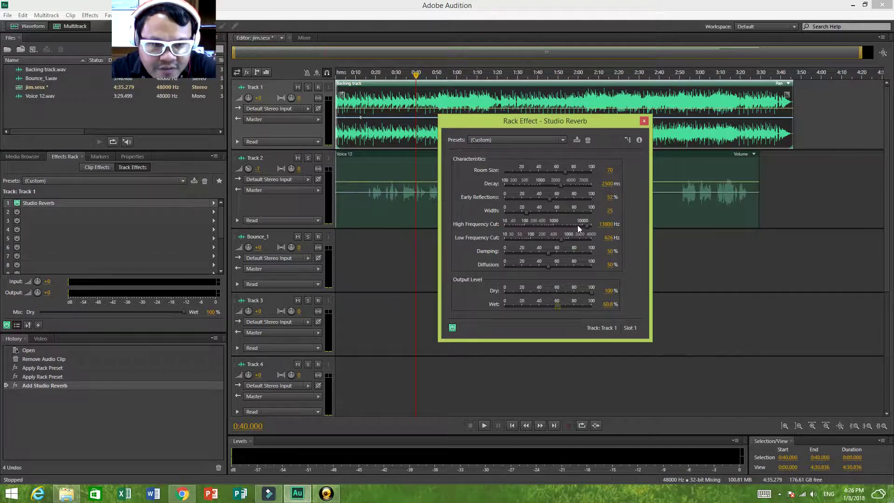
drag(589, 225, 575, 227)
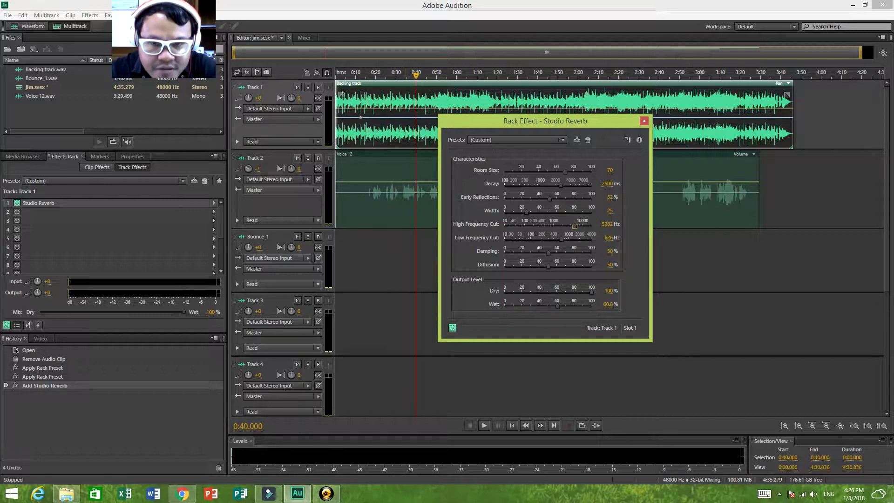
- Solo Track 1 and play it from about 0:41 to hear the reverb on the backing track
click(419, 134)
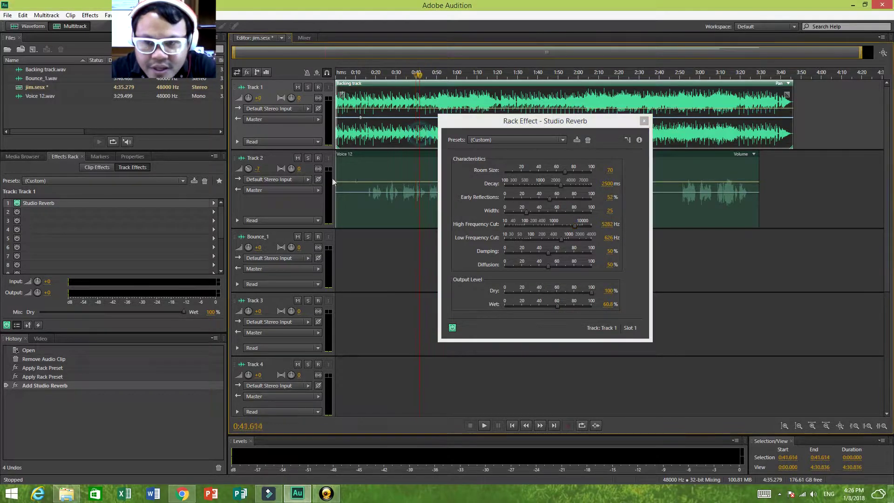
click(308, 87)
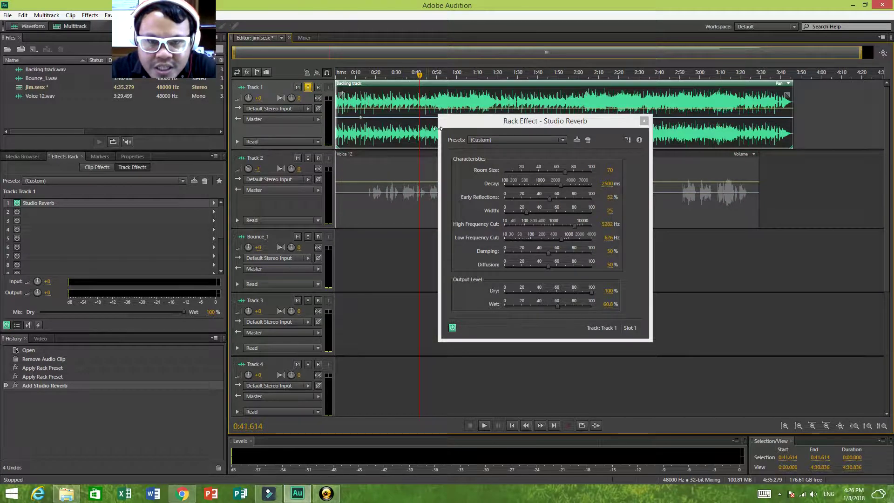
key(space)
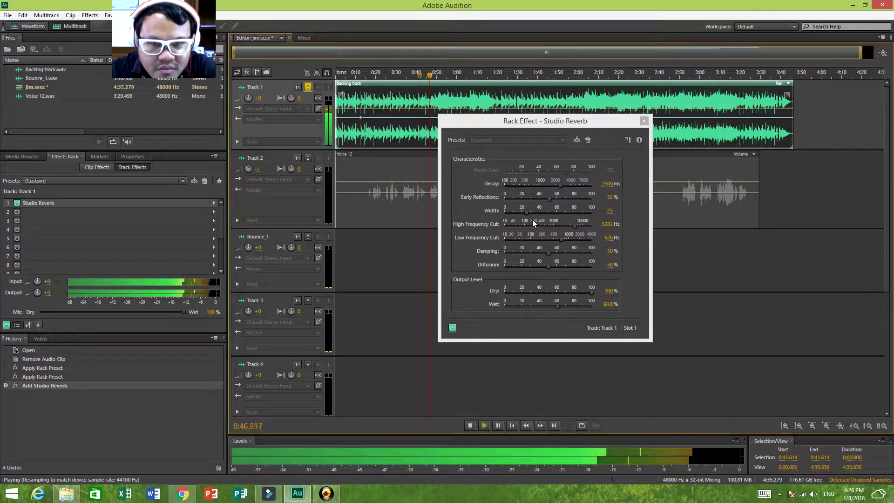
key(space)
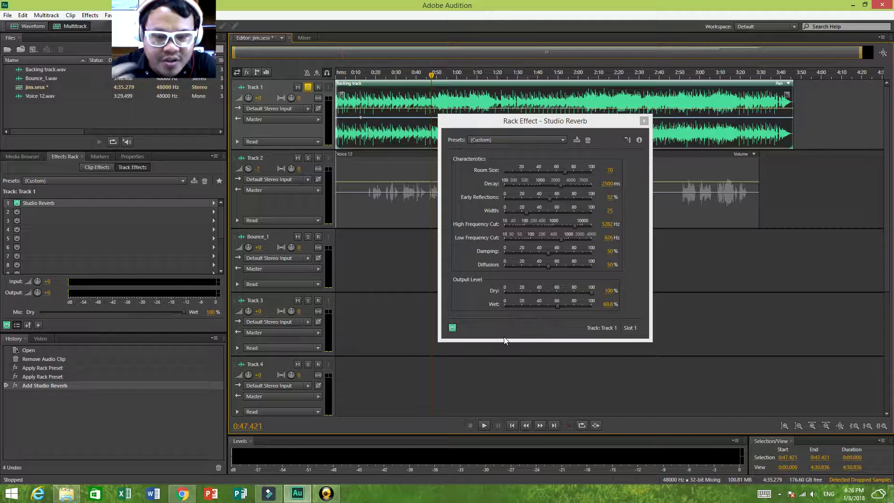
- Audition the soloed backing track from 0:50 while raising the Studio Reverb's wet level to about 73.5%
click(436, 100)
key(space)
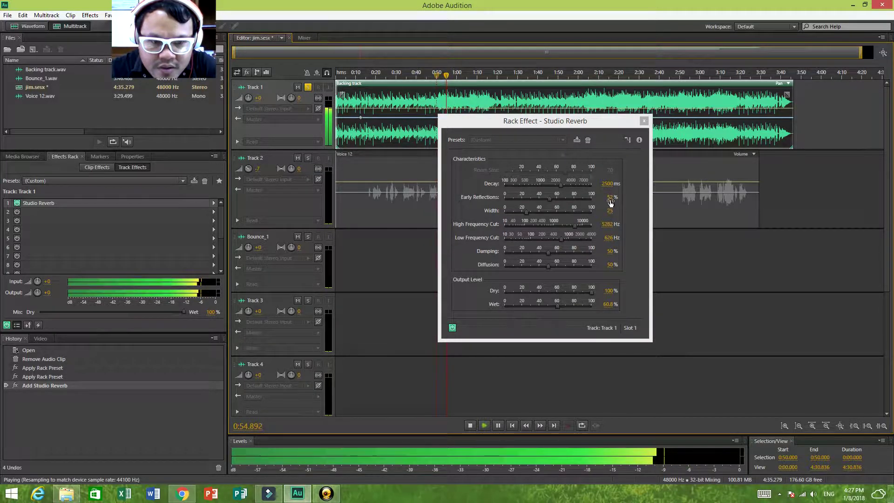
click(565, 305)
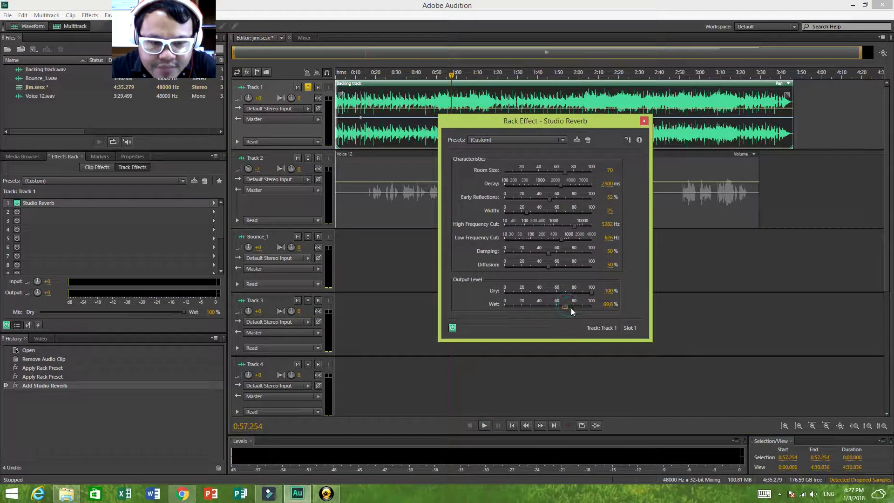
click(569, 306)
key(space)
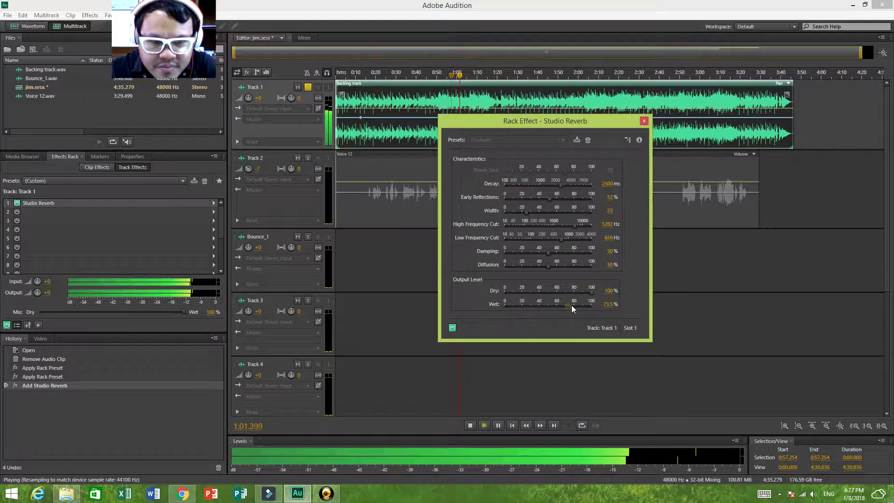
key(space)
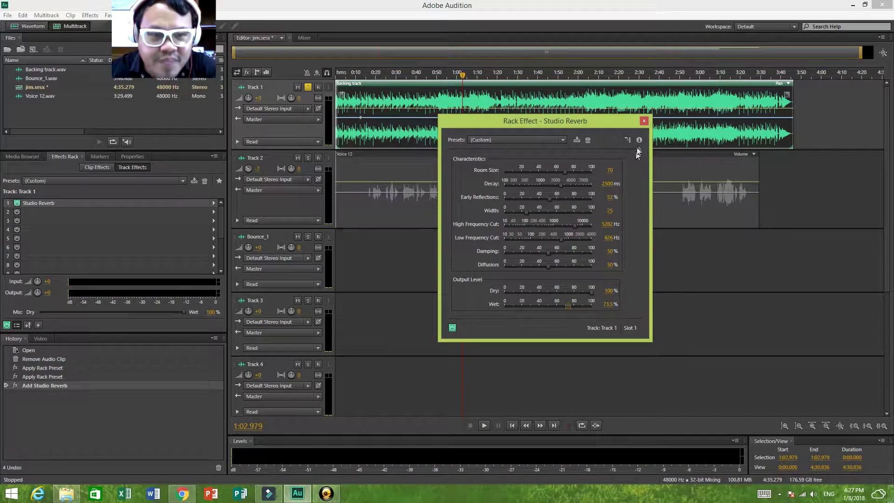
- Close the Studio Reverb settings and turn off solo on Track 1
click(644, 122)
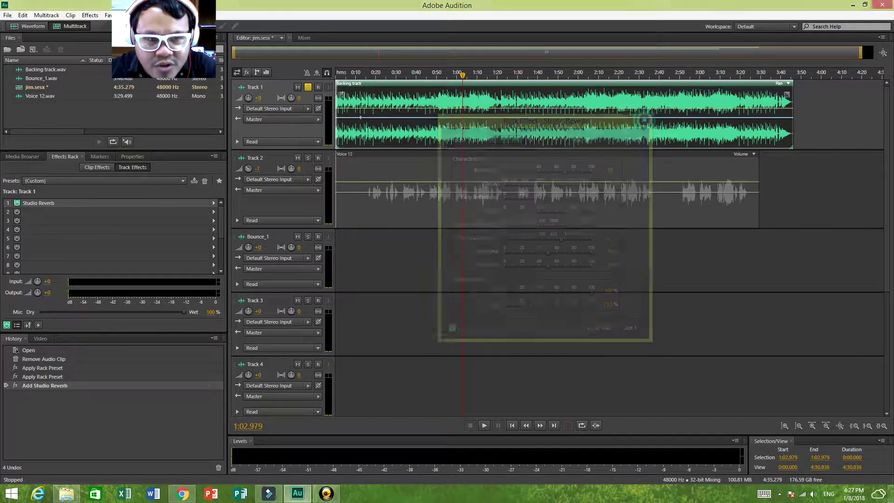
click(307, 87)
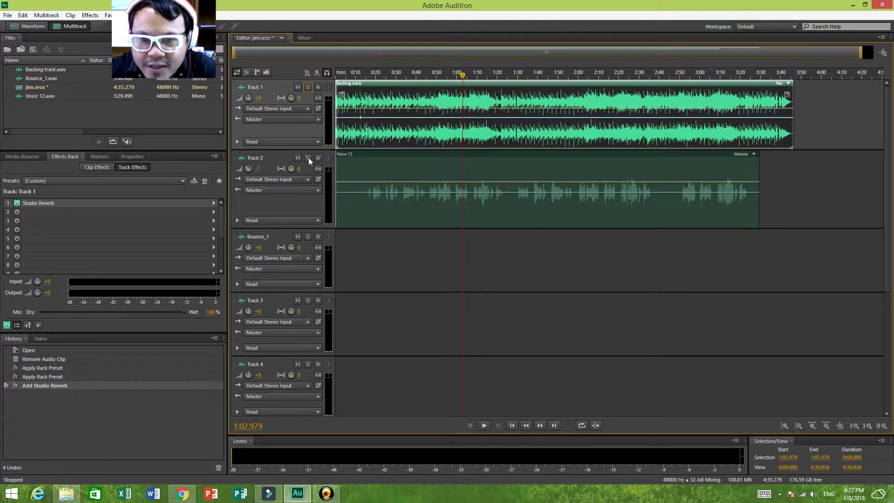
- Add a Graphic Equalizer (10 Bands) to the first effect slot of Track 2 and move its window clear of the vocal's start
click(369, 207)
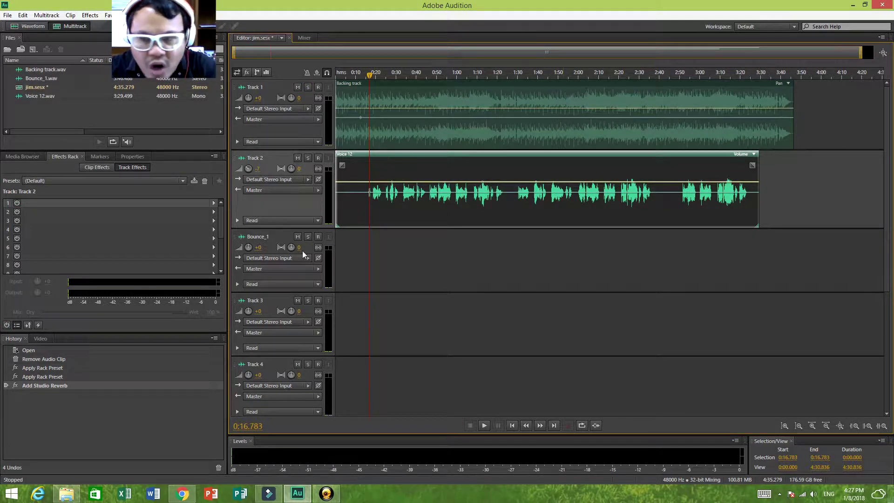
click(367, 212)
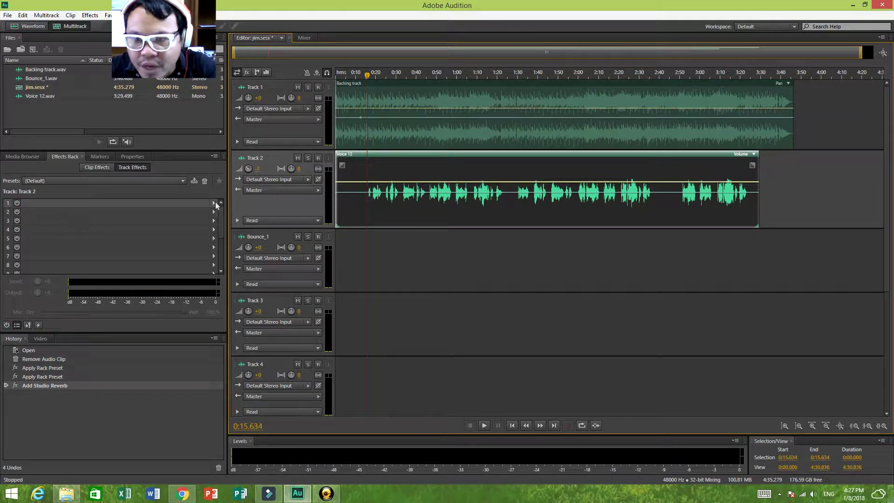
click(215, 203)
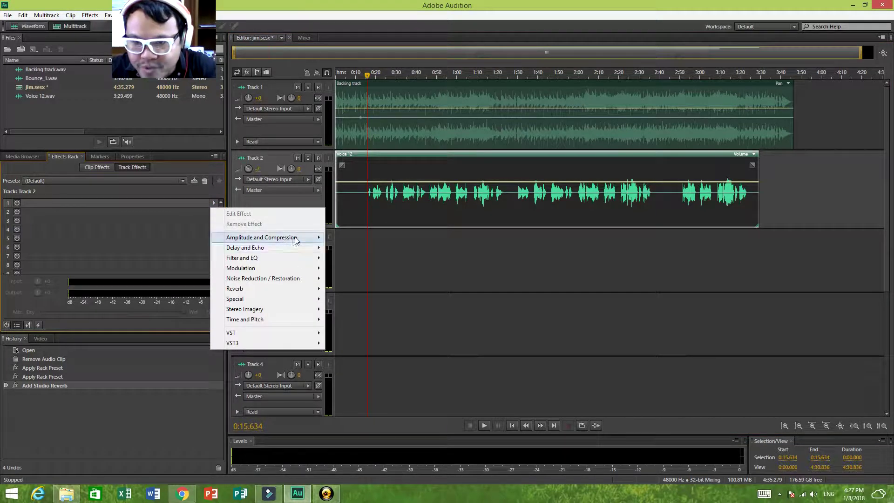
mouse_move(292, 257)
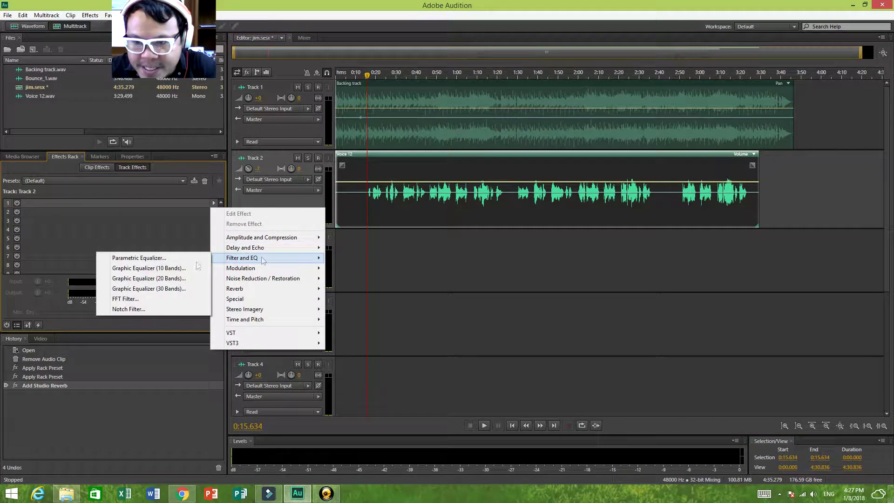
click(183, 268)
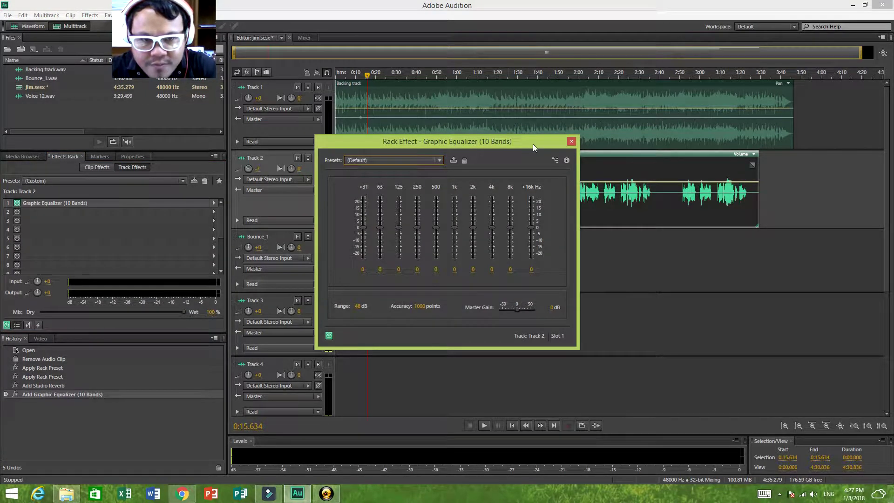
drag(534, 147, 723, 156)
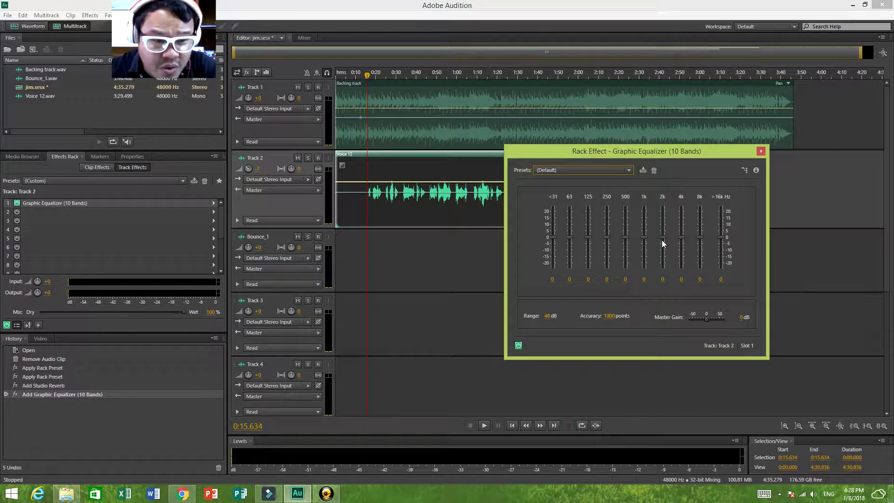
- Set Track 2's equalizer bands to 125 Hz -3.6, 250 and 500 Hz about -2.9, 1k -6.1, 2k -2.2, 4k -1.4, >16k -6.9
drag(664, 237, 664, 236)
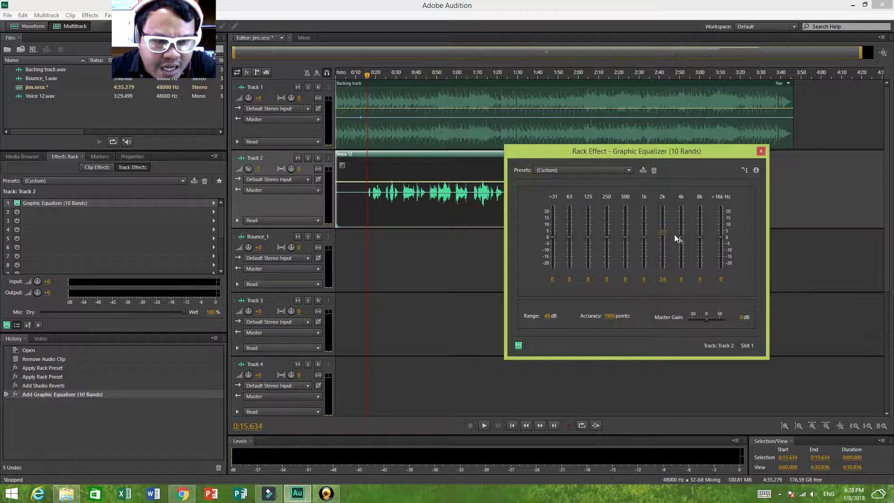
drag(664, 236, 627, 241)
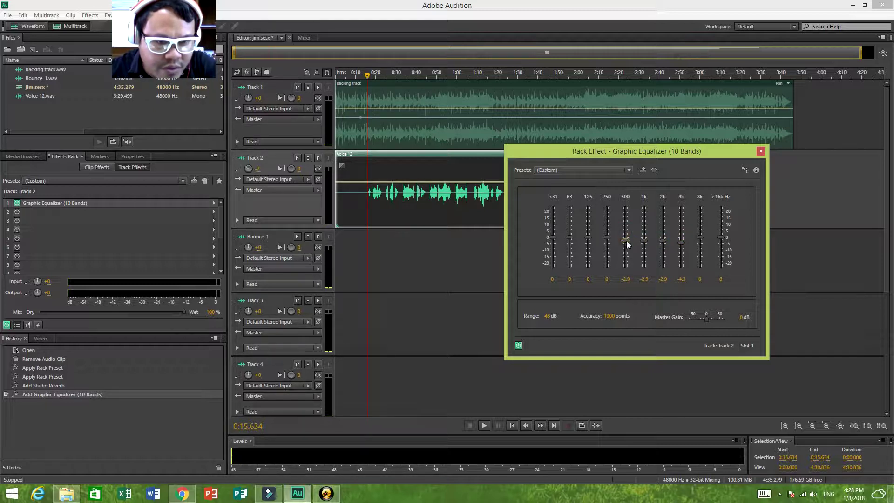
drag(682, 243, 663, 240)
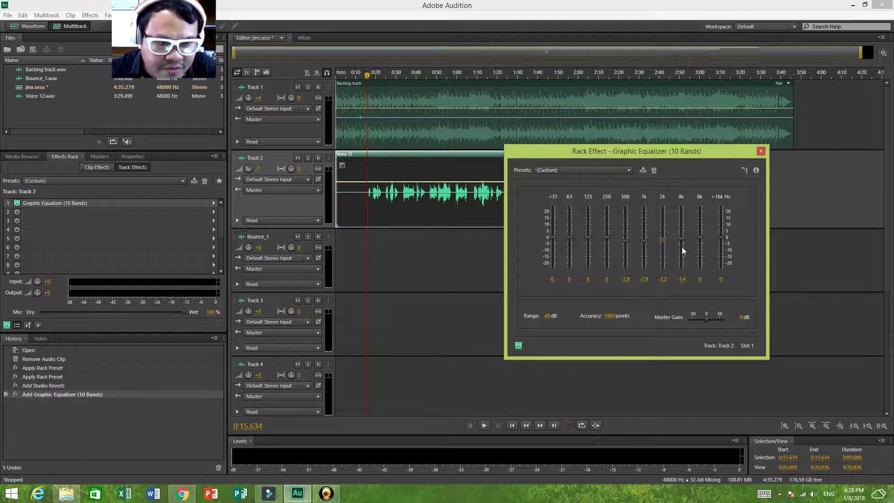
drag(722, 237, 722, 249)
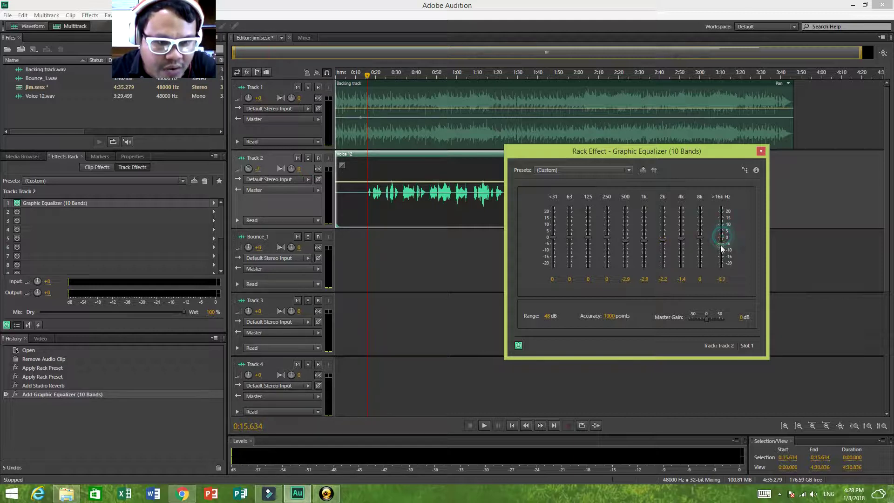
drag(646, 247, 588, 247)
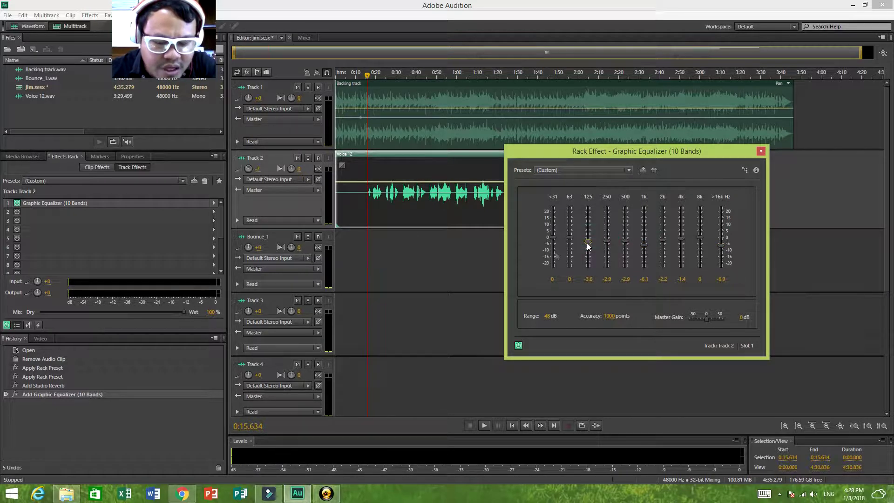
- Play the mix from 0:20 to hear the equalized vocal, then stop with the playhead at about 0:36
click(375, 205)
key(space)
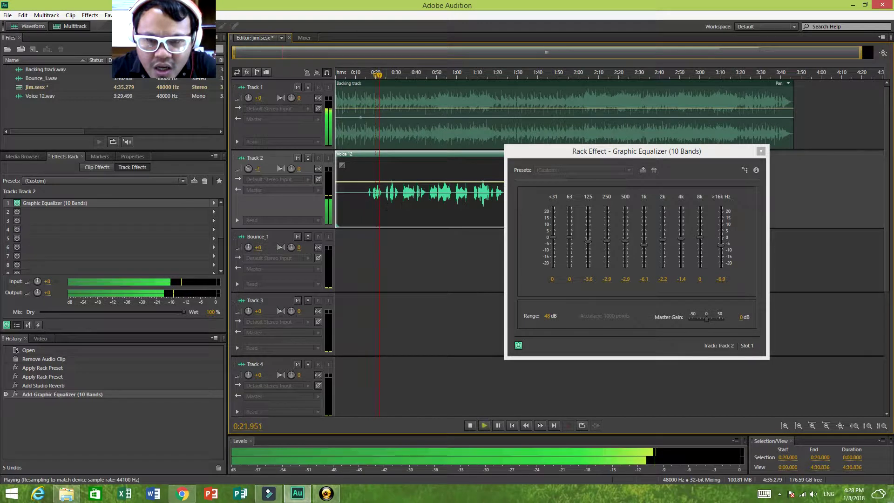
click(409, 204)
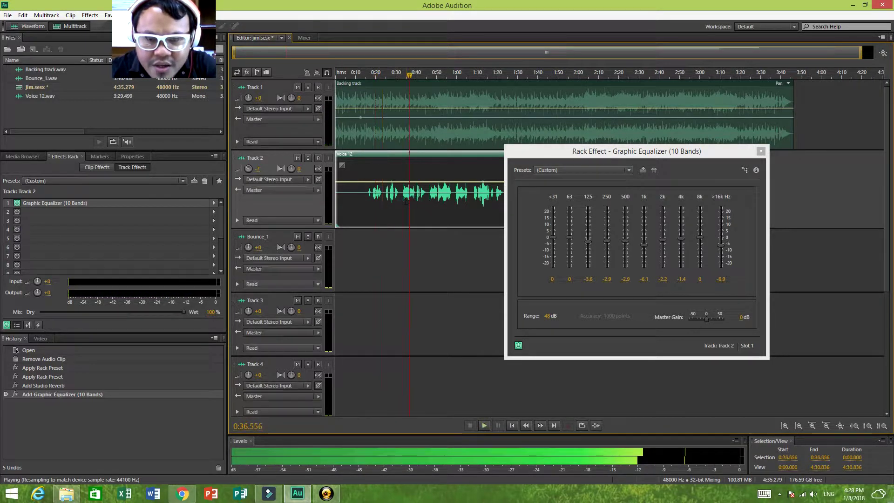
key(space)
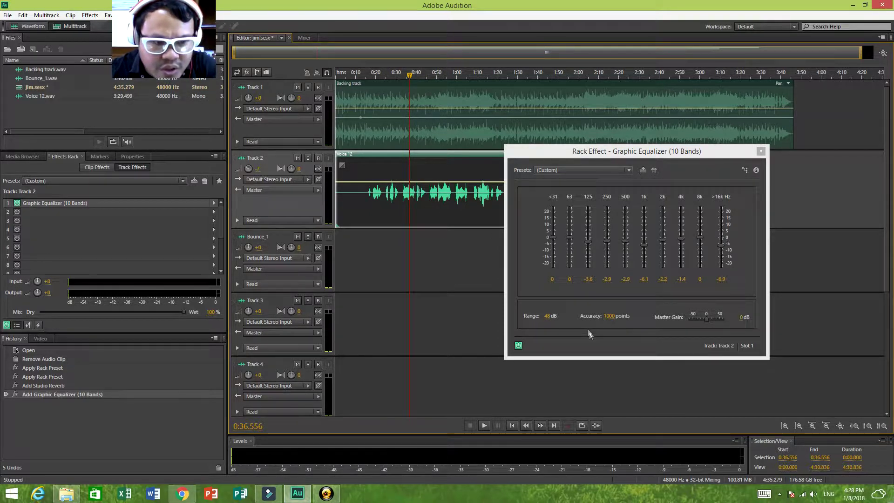
- Set Track 2's volume to 0 dB
click(257, 169)
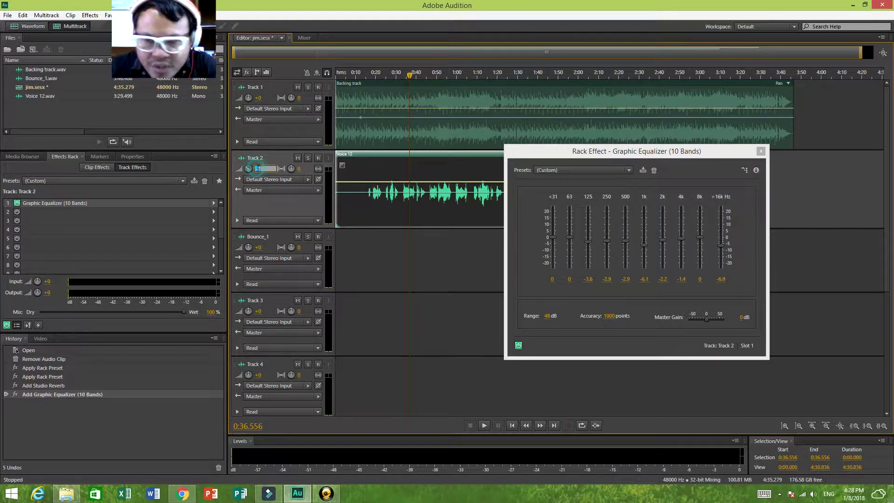
text(0)
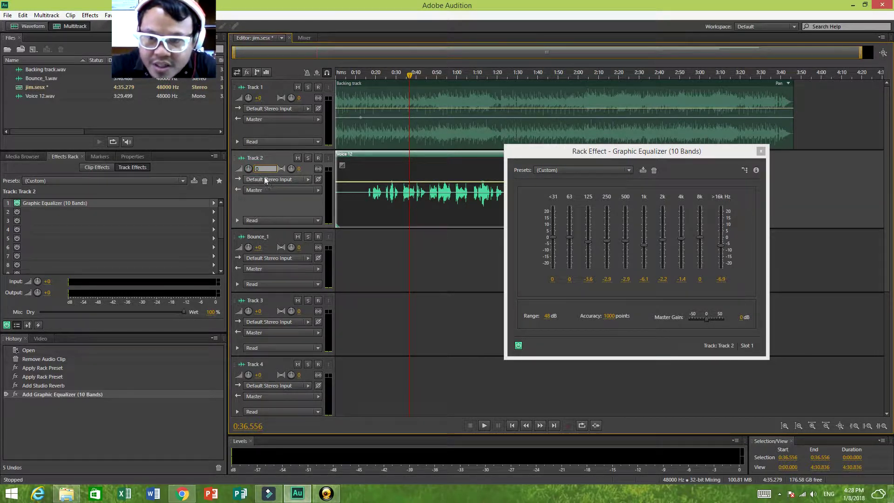
key(Return)
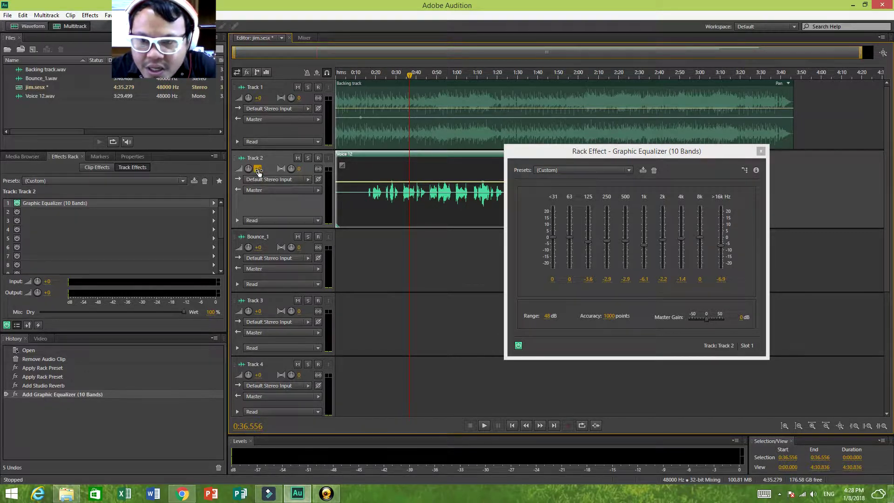
drag(259, 172, 260, 170)
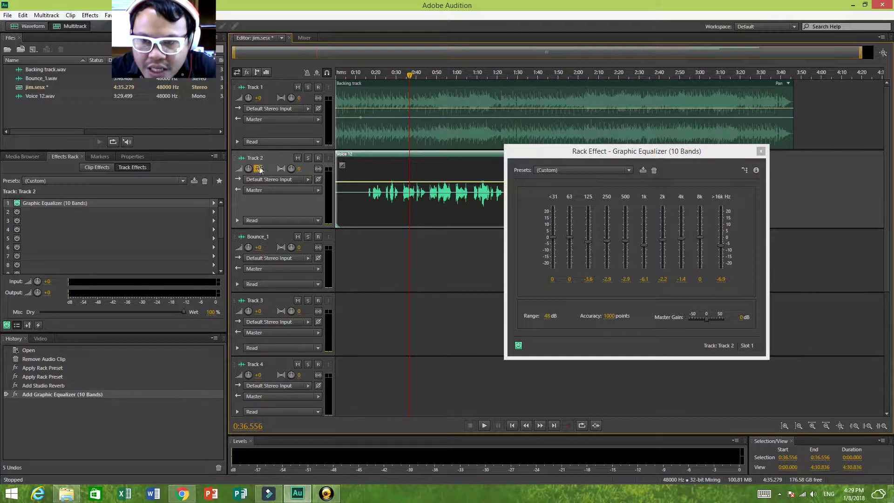
click(259, 169)
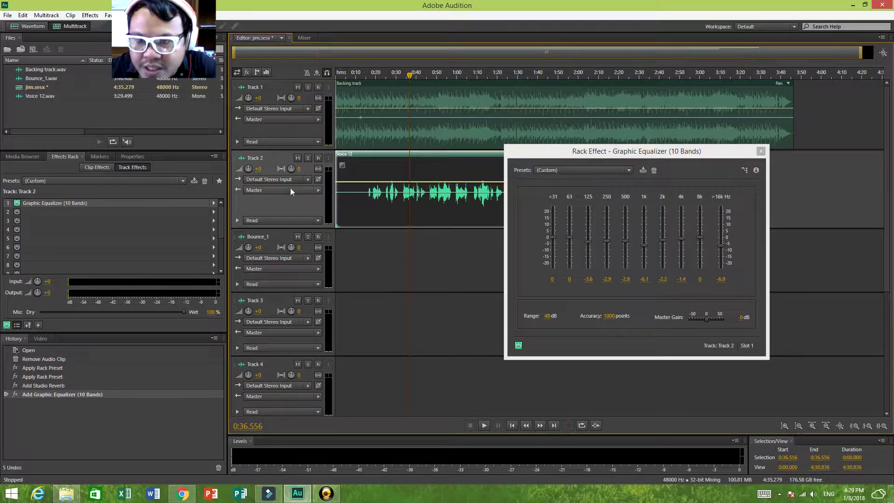
- Set the master gain of Track 2's Graphic Equalizer to 5 dB
double_click(76, 204)
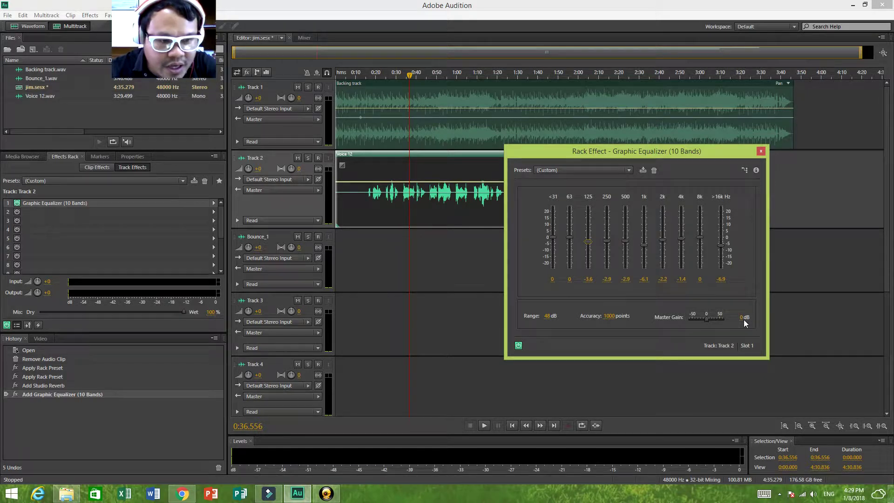
click(740, 321)
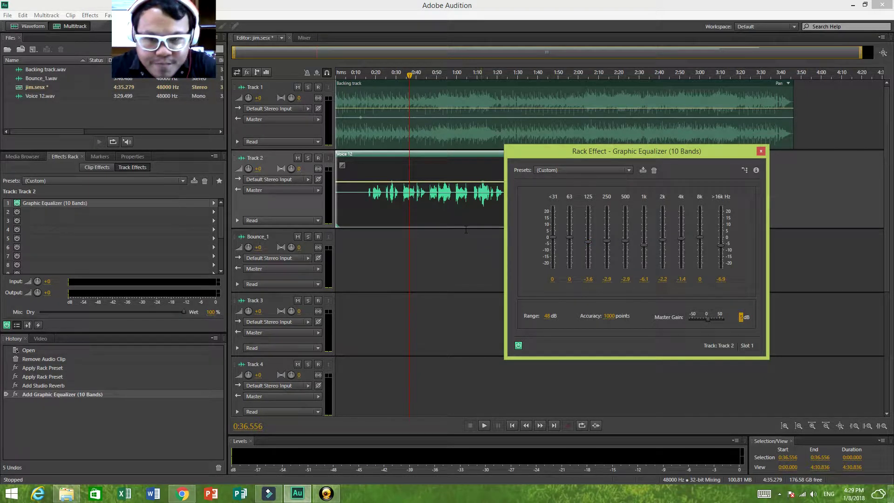
text(5)
- Audition the vocal against the backing track from about 0:34 and 0:52, then place the playhead at 1:00
click(404, 203)
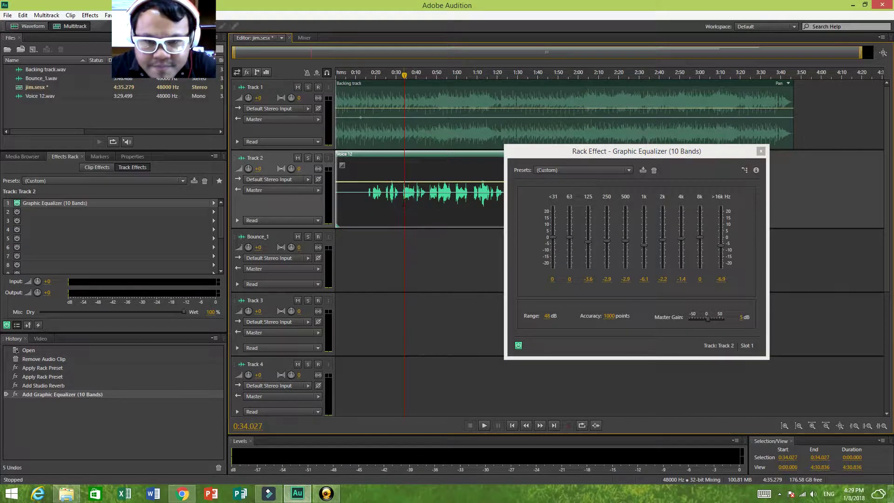
key(space)
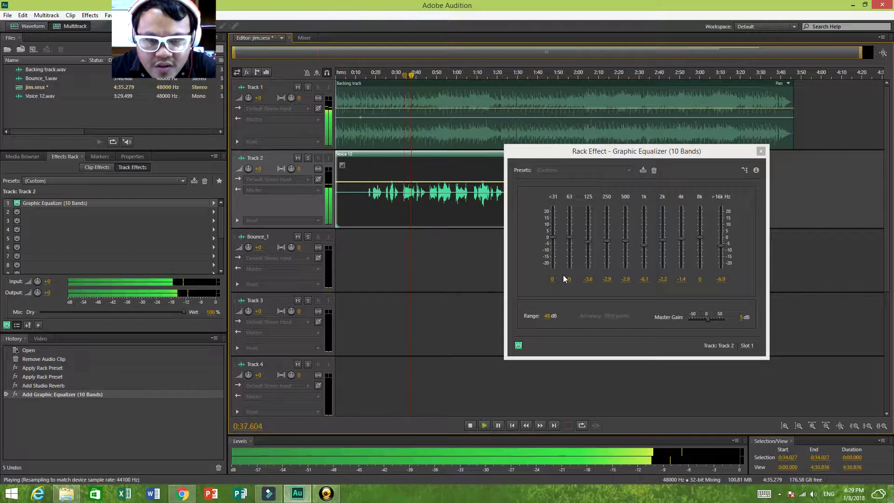
key(space)
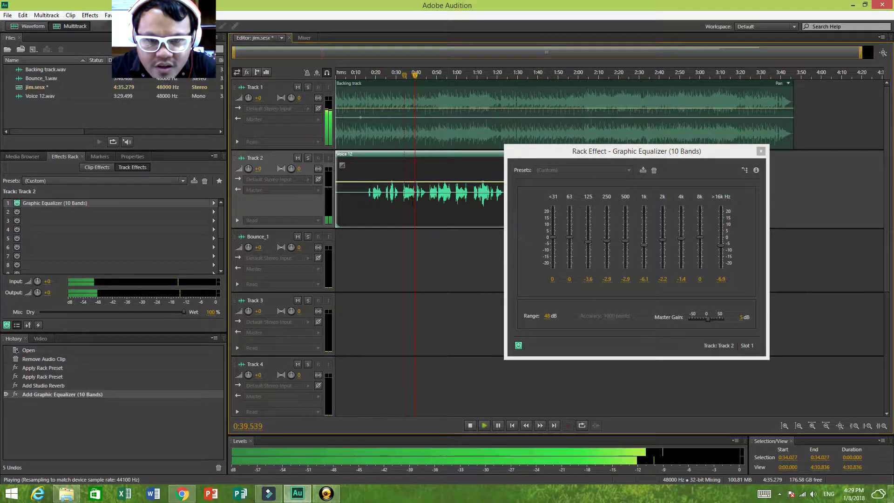
click(440, 205)
key(space)
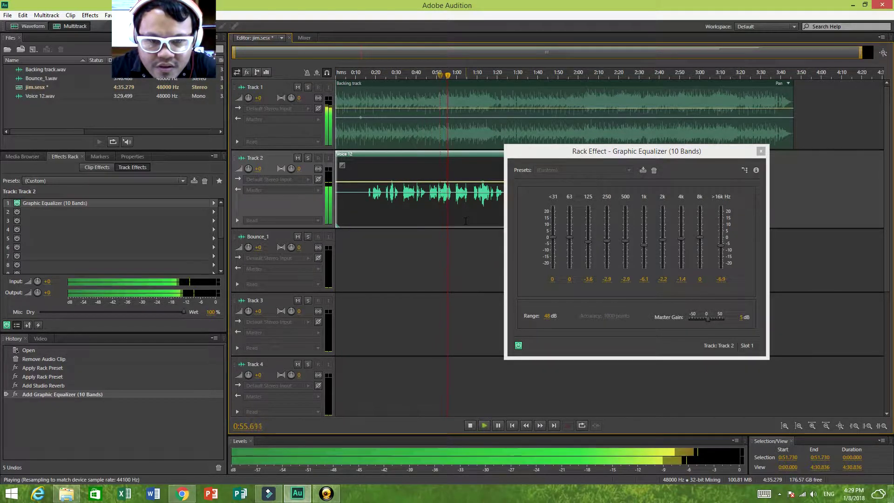
key(space)
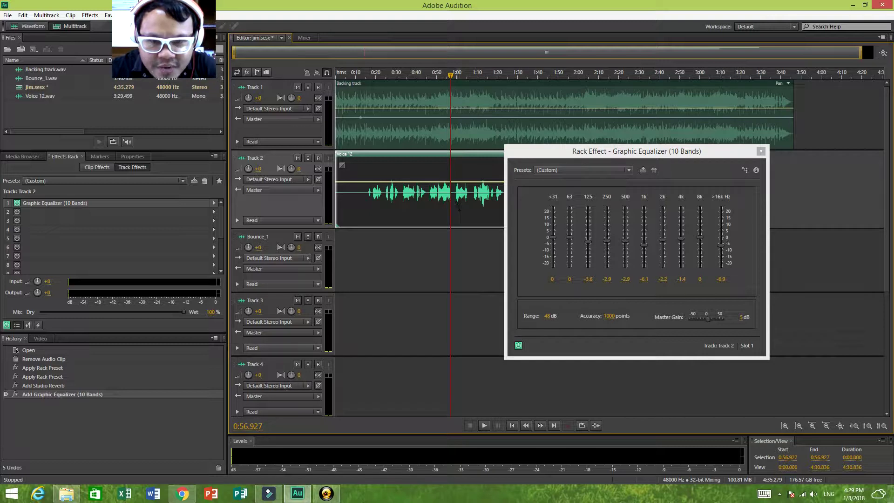
click(456, 207)
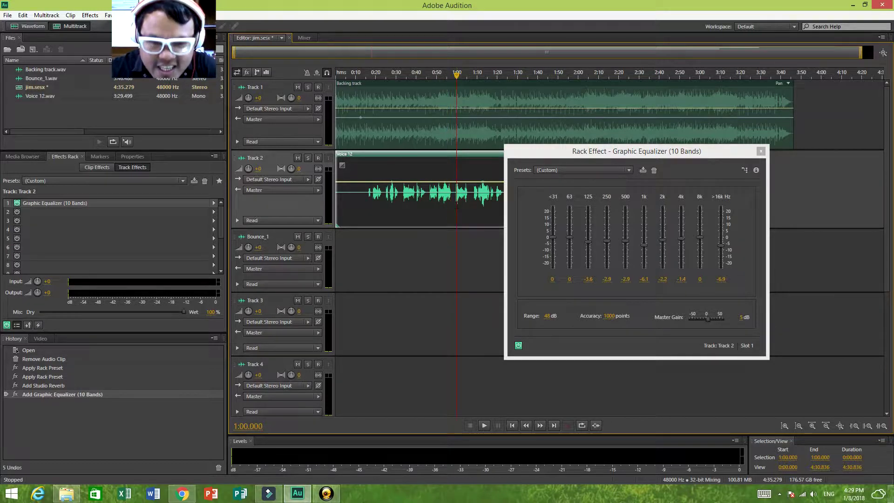
- Set the equalizer's master gain to 3 dB and audition the mix from about 0:52 and 1:12
click(741, 318)
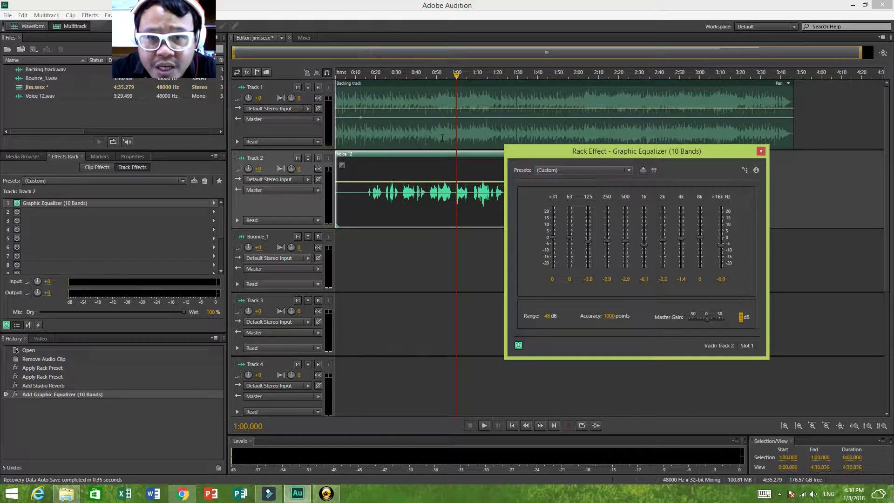
click(437, 134)
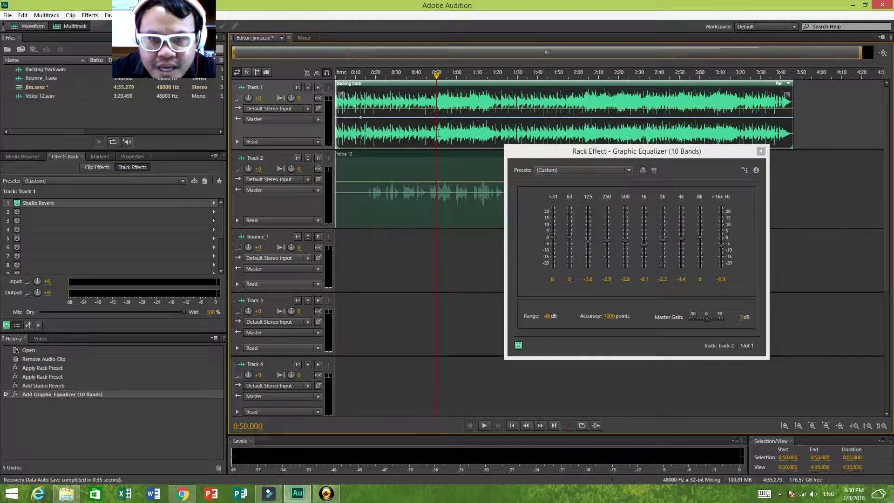
click(436, 176)
click(440, 176)
key(space)
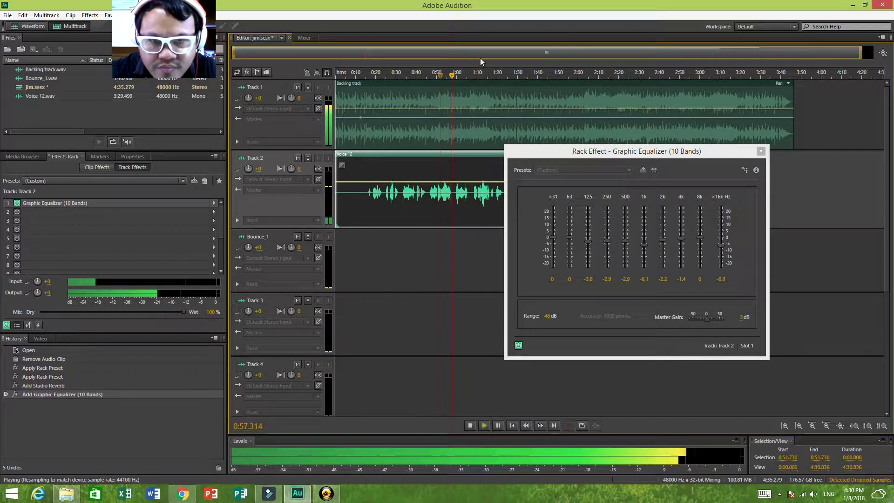
click(481, 75)
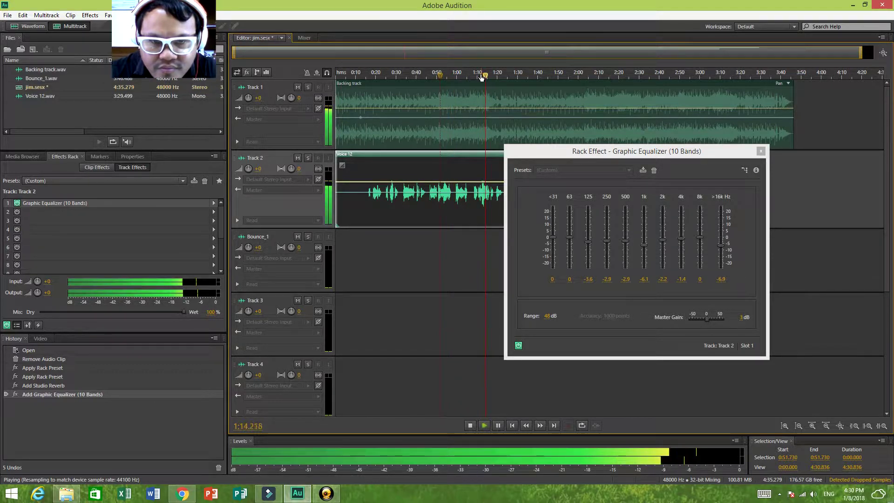
key(space)
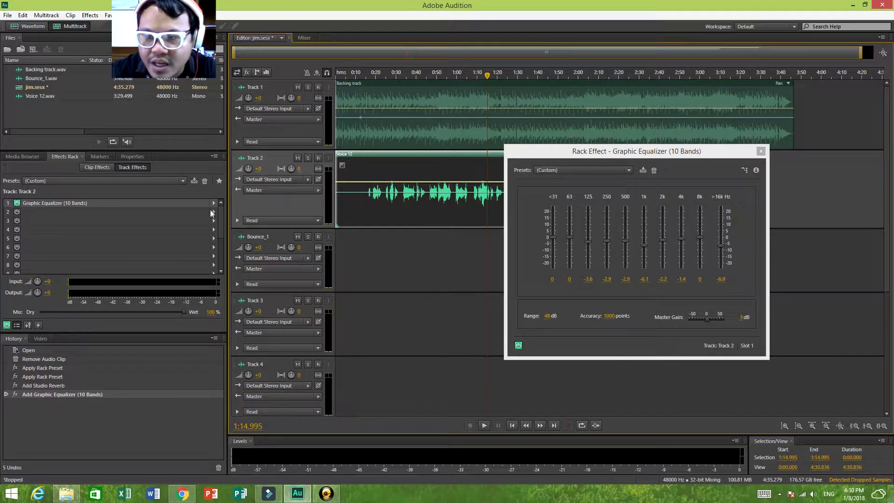
- Add a Studio Reverb to the second effect slot of Track 2, with Dry at 100% and Wet at 62.3%
click(213, 212)
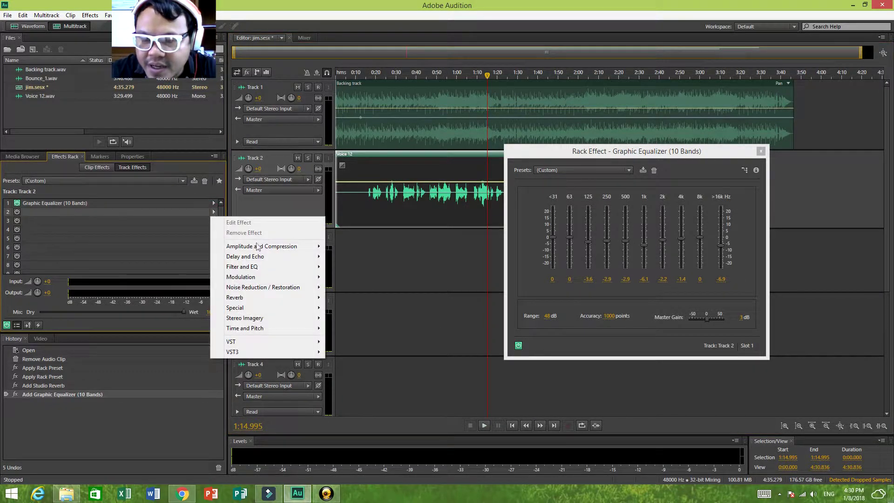
mouse_move(308, 279)
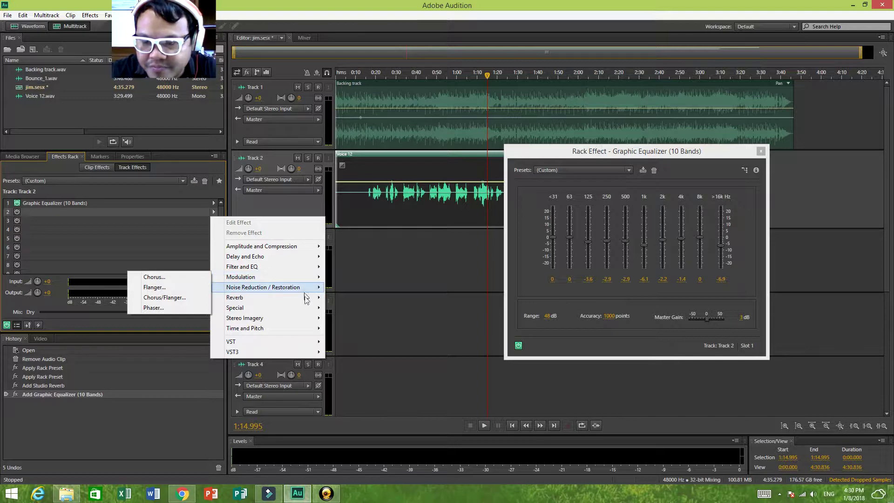
mouse_move(309, 300)
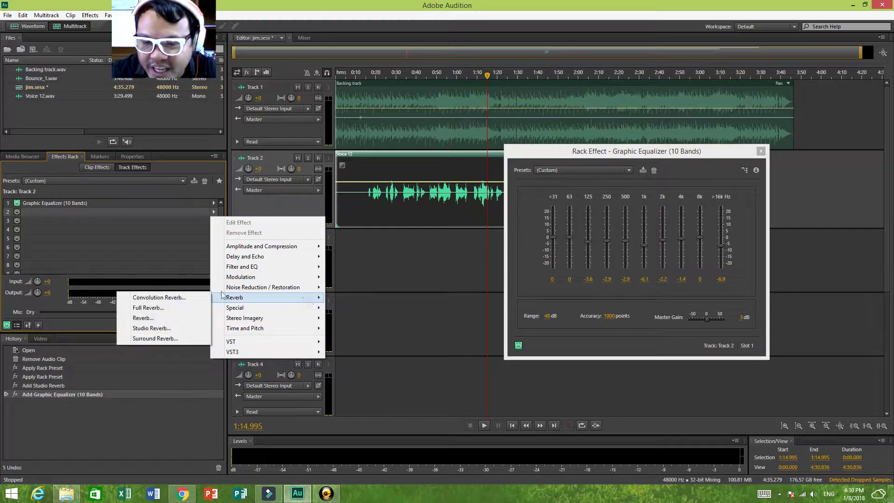
click(180, 328)
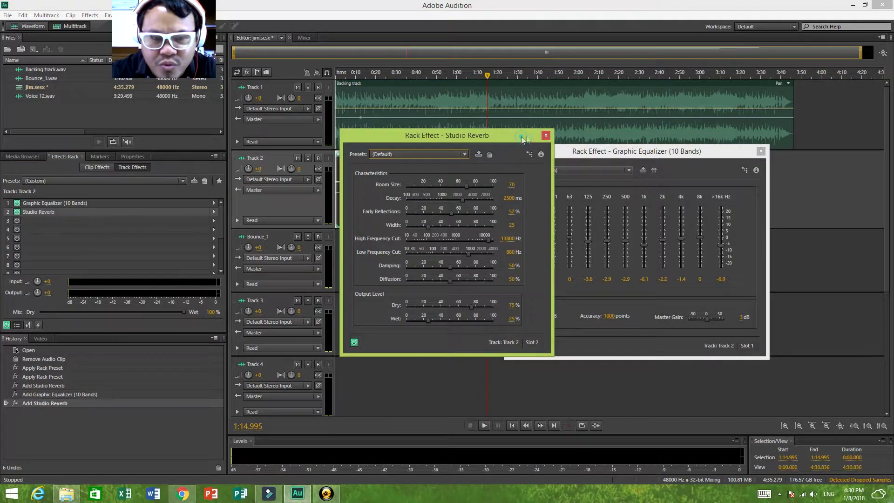
drag(522, 137, 771, 138)
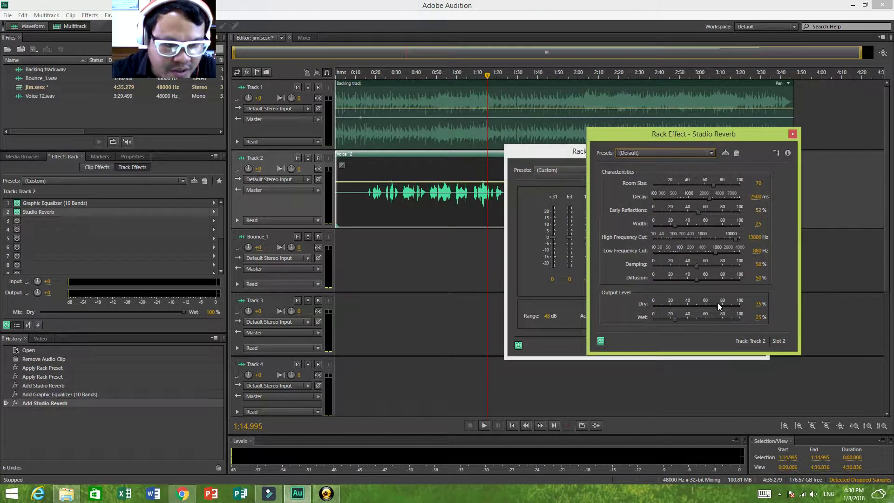
drag(718, 303, 707, 318)
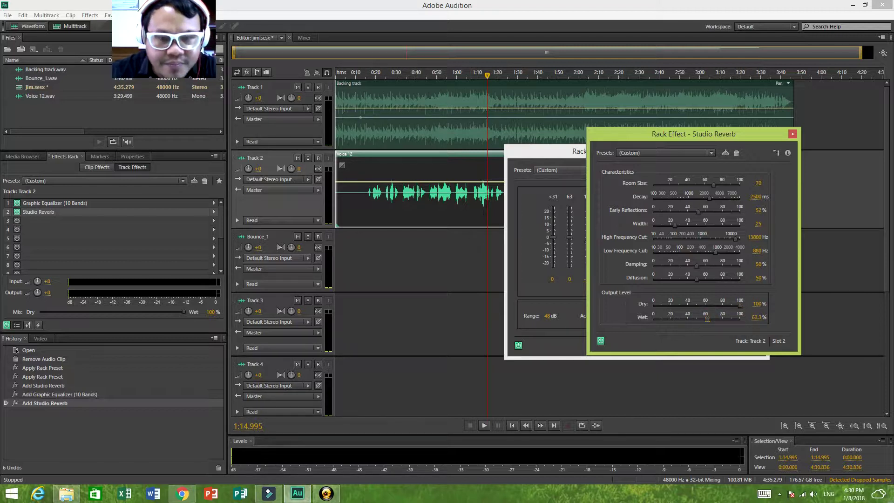
- Audition the vocal with the new reverb against the backing track from about 1:12 to 1:24
click(479, 75)
key(space)
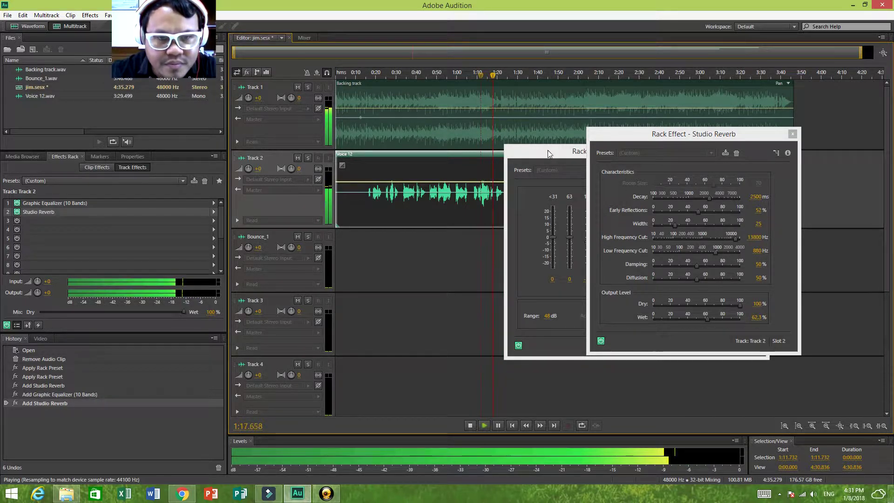
click(547, 150)
drag(564, 152, 567, 194)
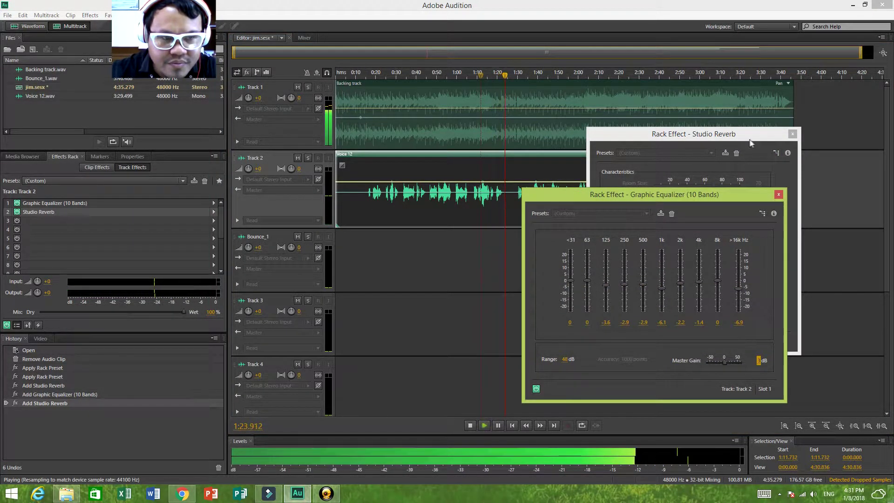
key(space)
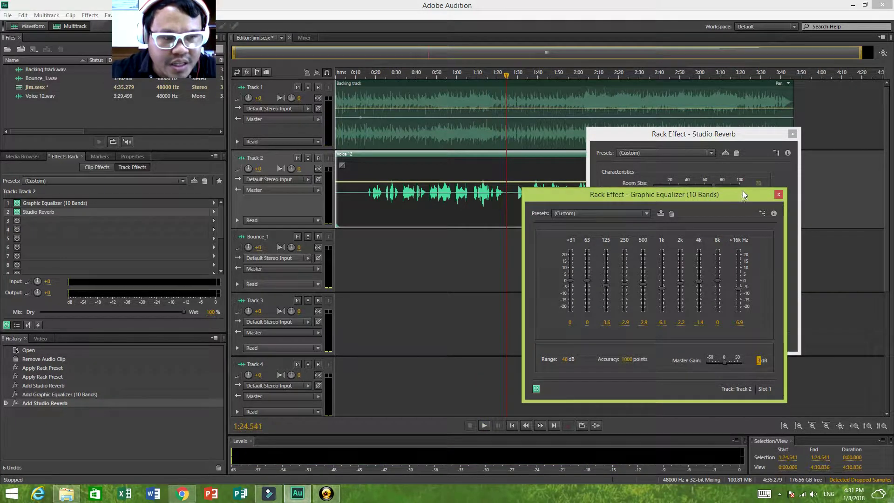
- Arrange the Graphic Equalizer and Studio Reverb windows side by side so that they do not overlap
drag(742, 196, 575, 217)
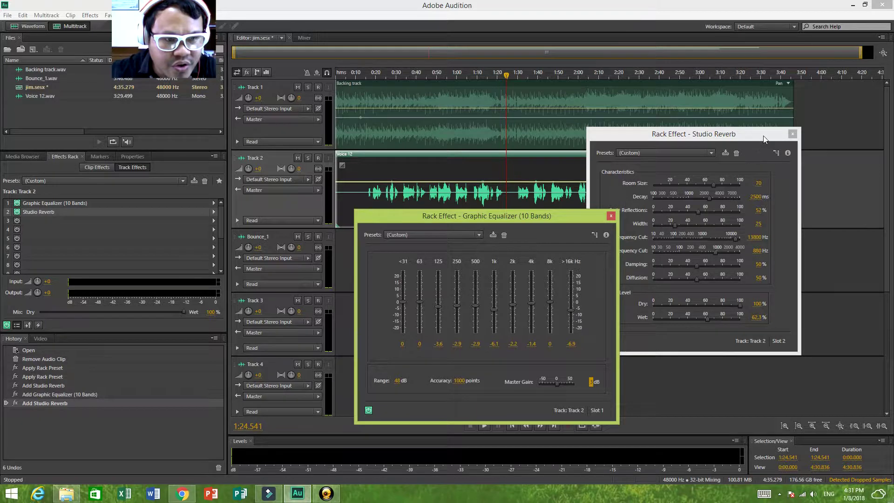
drag(763, 135, 798, 125)
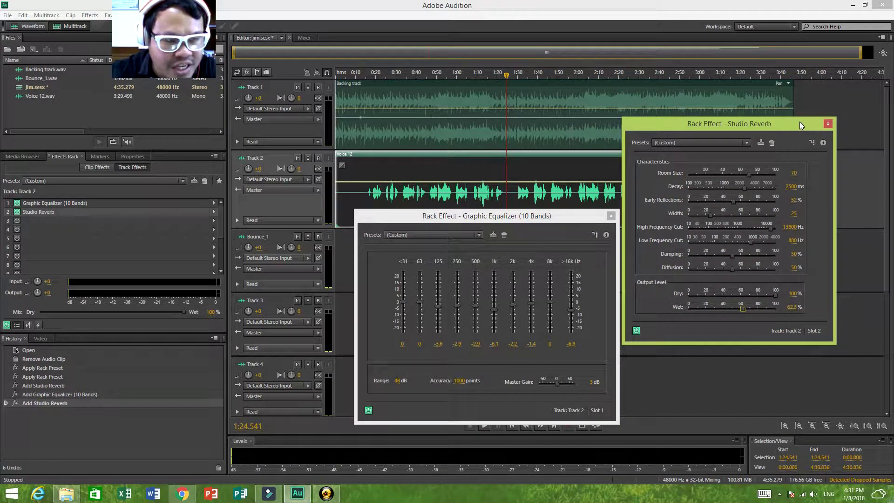
drag(800, 121, 809, 109)
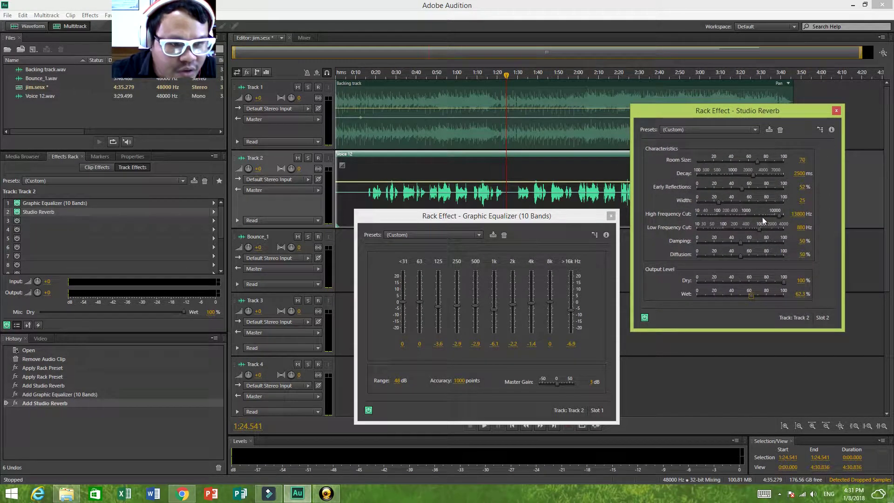
- Set the Studio Reverb's High Frequency Cut to about 3865 Hz and its Low Frequency Cut to 662 Hz
click(770, 214)
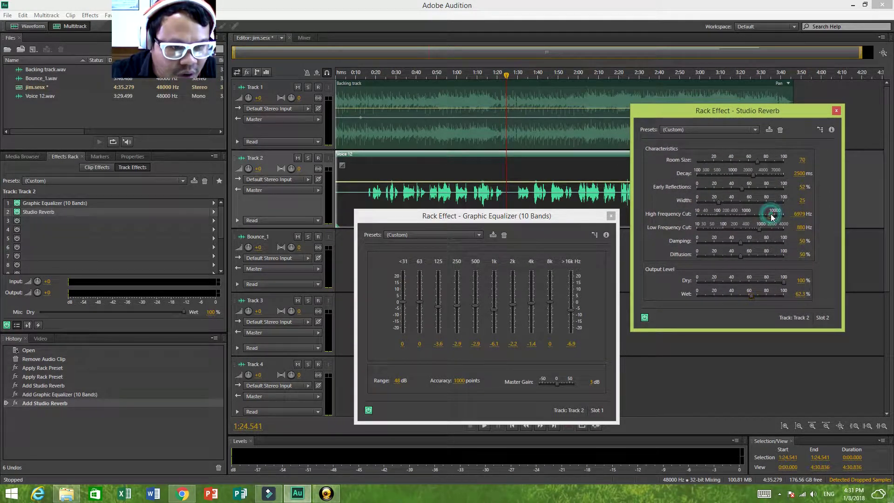
click(751, 228)
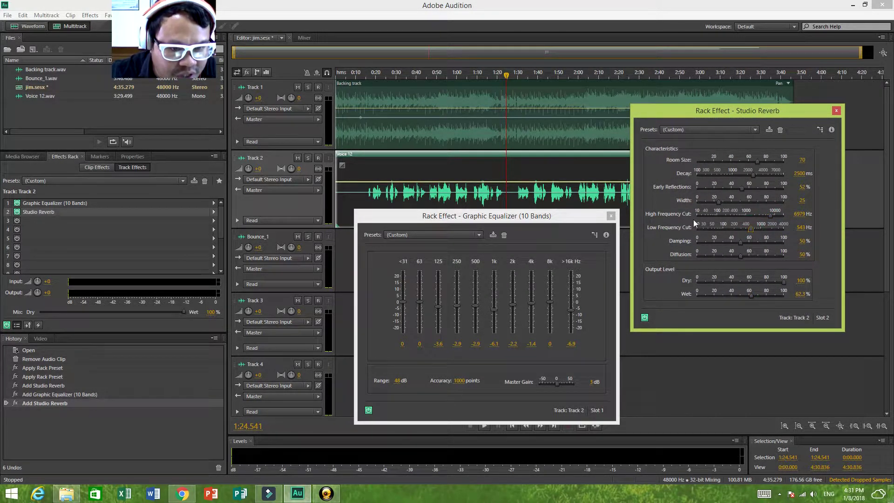
click(754, 228)
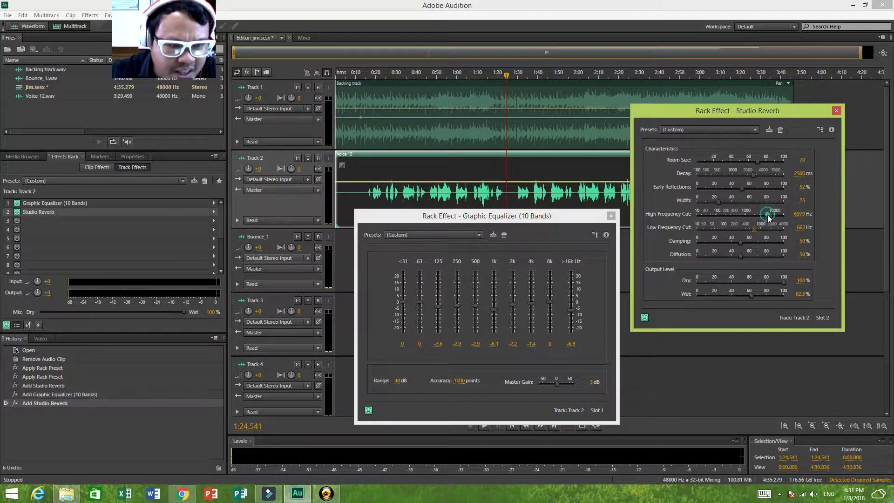
click(768, 215)
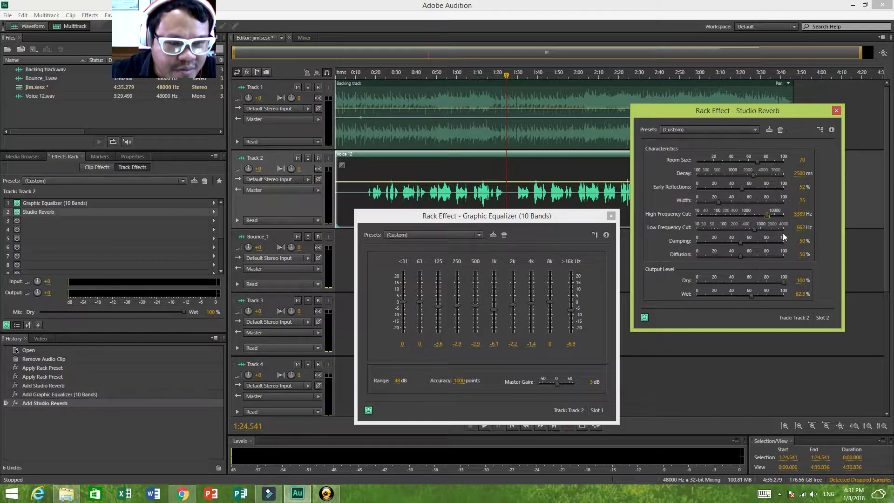
click(763, 214)
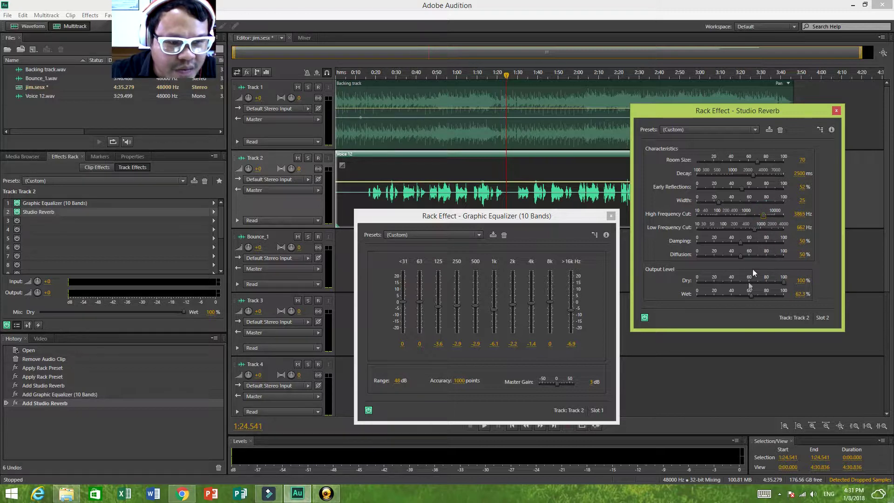
- Set the Studio Reverb's Wet level to 59.6% and briefly audition the mix from about 1:14
click(746, 295)
click(756, 295)
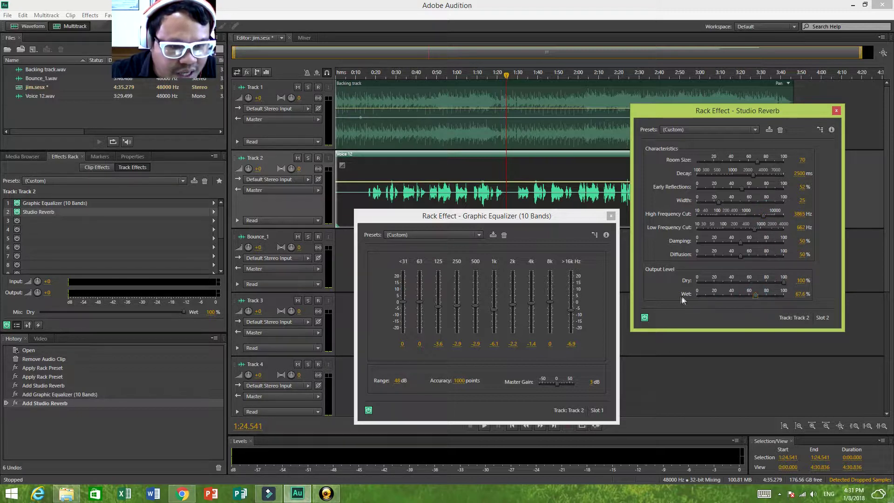
click(749, 295)
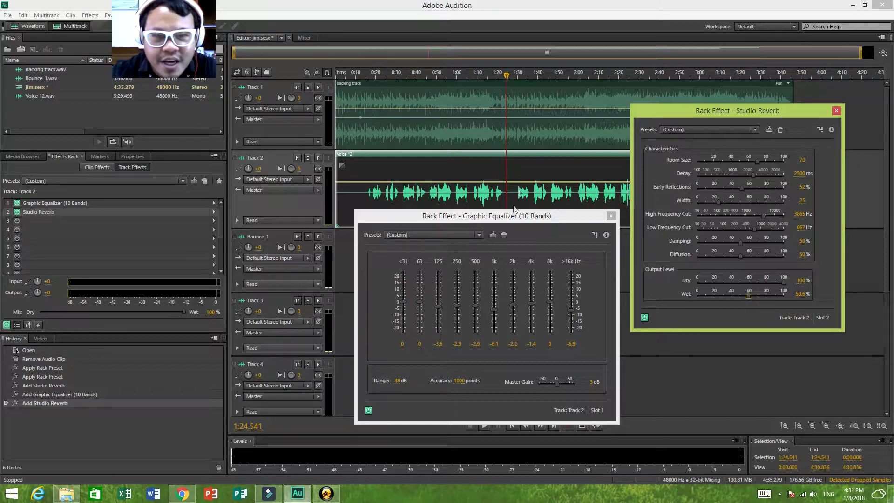
click(483, 167)
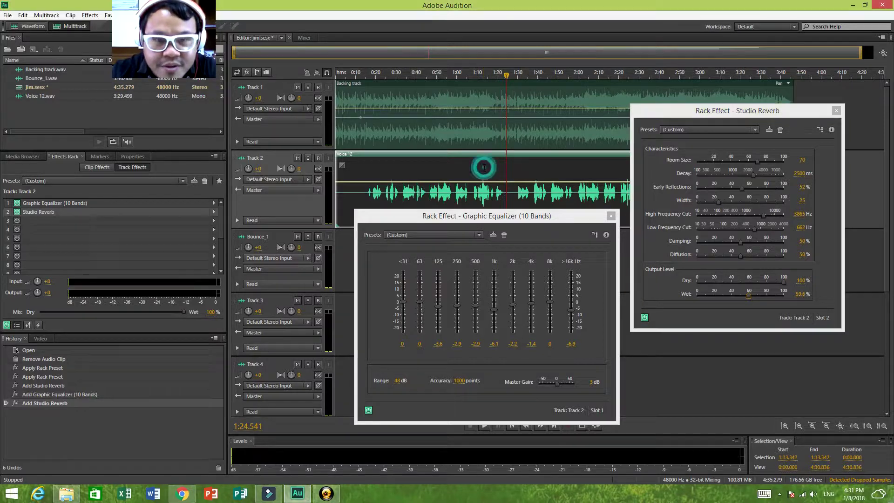
key(space)
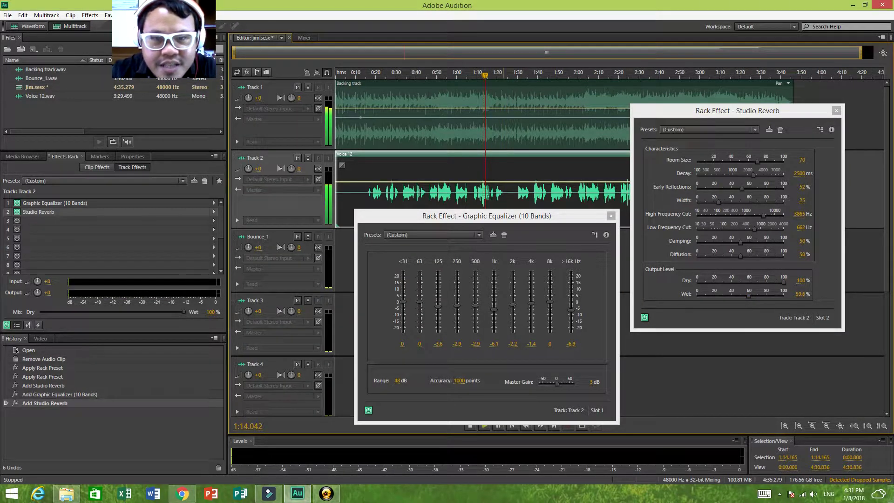
key(space)
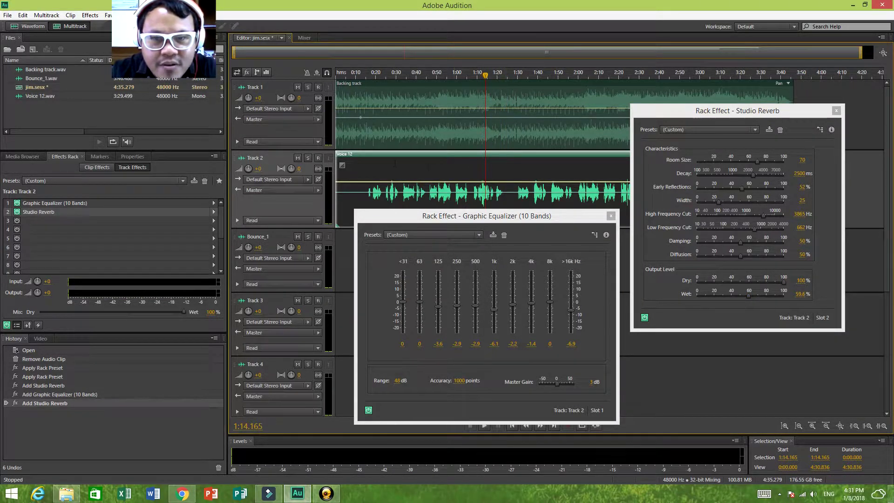
- Add a Multiband Compressor to the third effect slot of Track 2 and move its window clear of the track's waveform
click(214, 224)
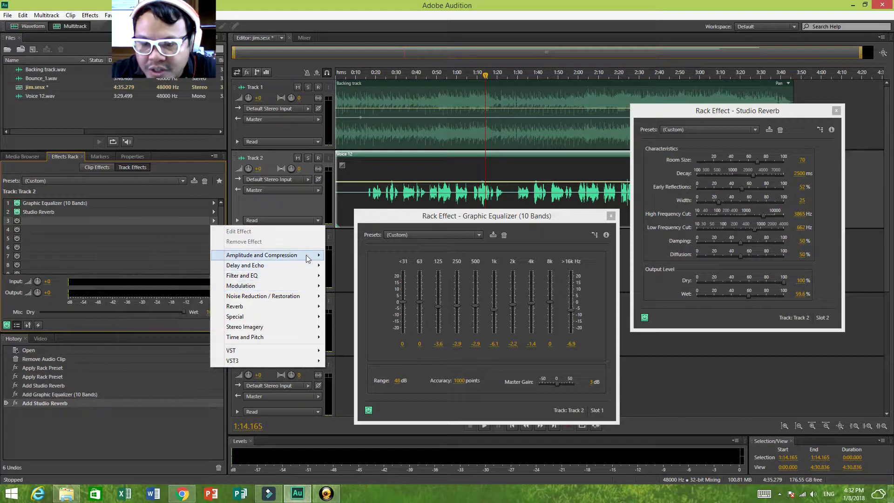
mouse_move(308, 256)
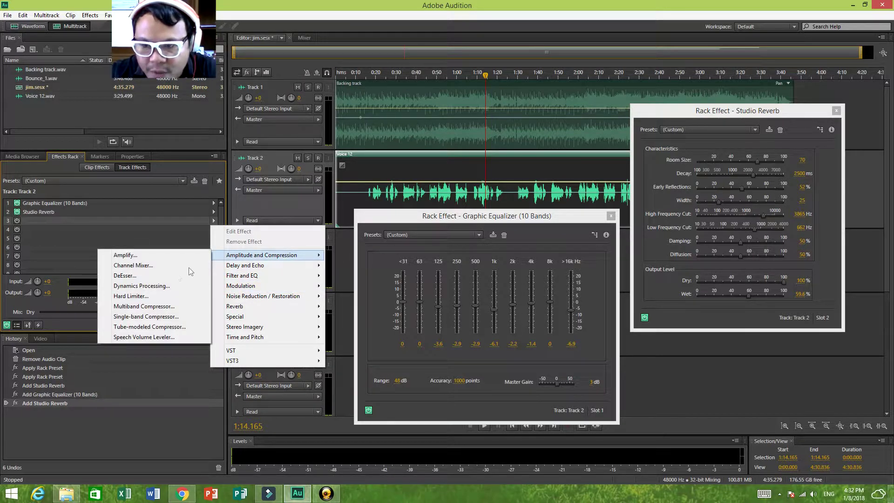
click(177, 306)
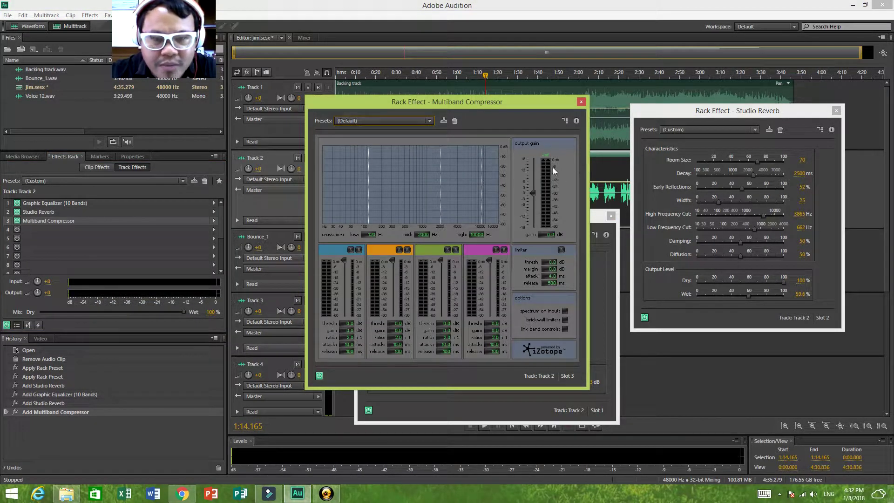
drag(548, 105, 688, 161)
drag(764, 122, 765, 121)
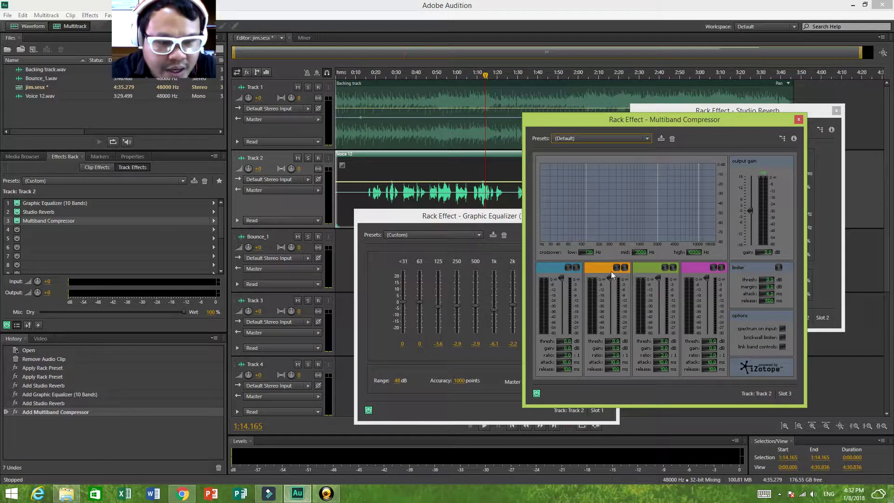
- Lower the compression thresholds of all four bands in the Multiband Compressor
drag(610, 278, 607, 290)
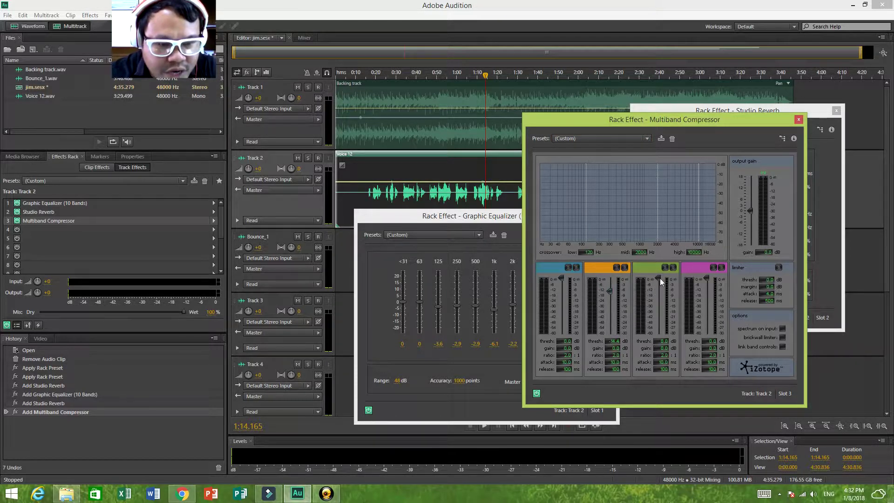
drag(661, 278, 701, 289)
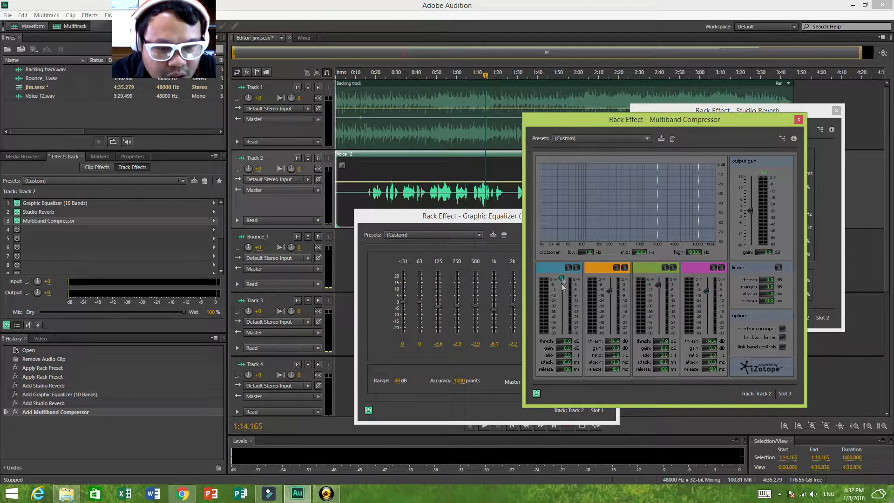
drag(560, 286, 561, 288)
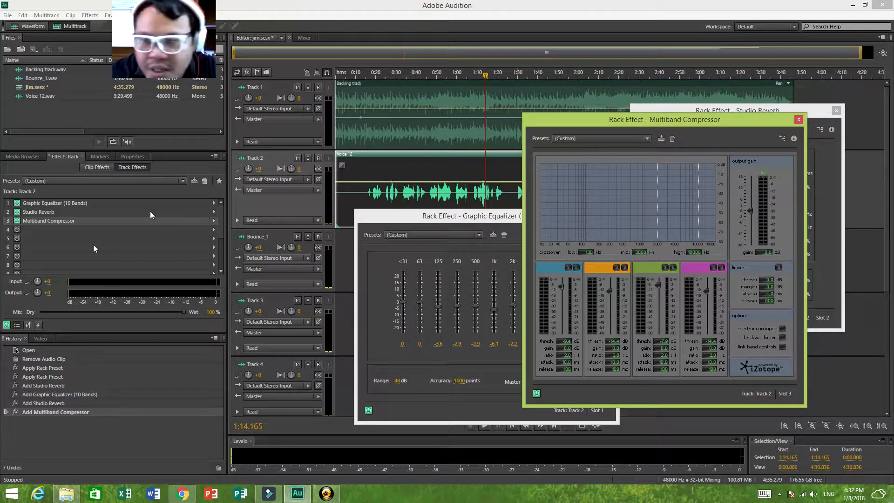
click(214, 221)
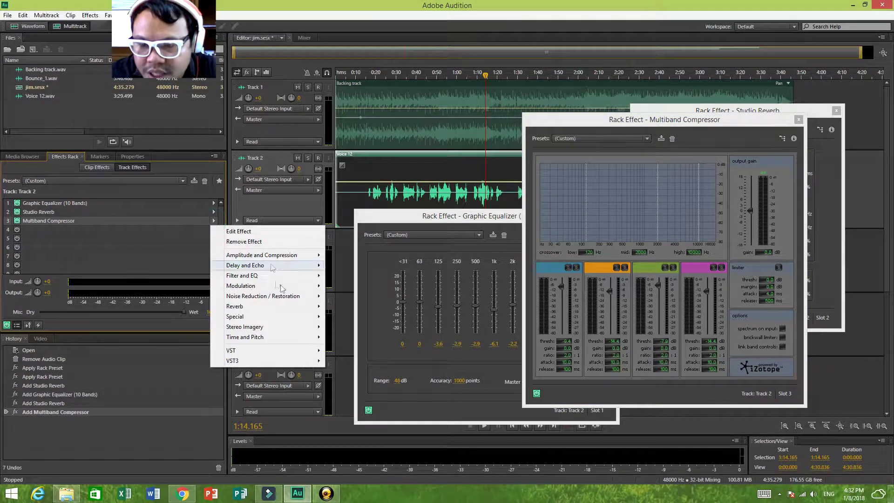
mouse_move(310, 256)
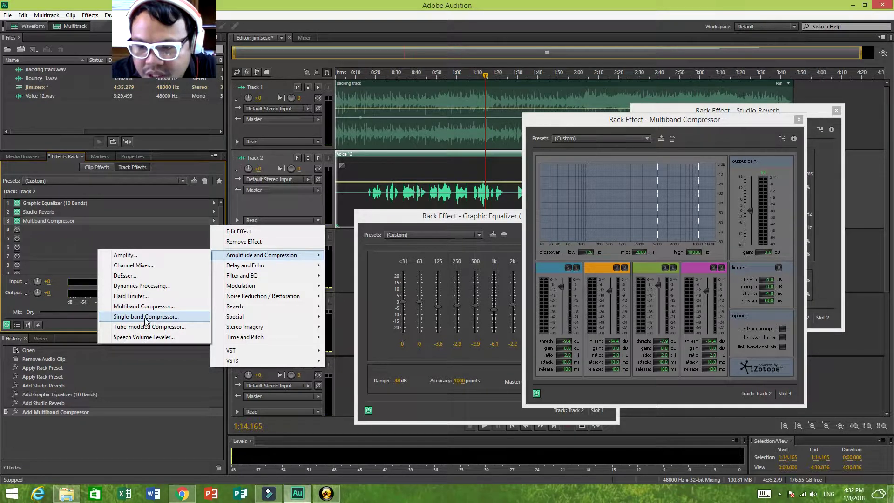
- Fine-tune the Multiband Compressor's thresholds for the second, third and fourth bands
click(610, 292)
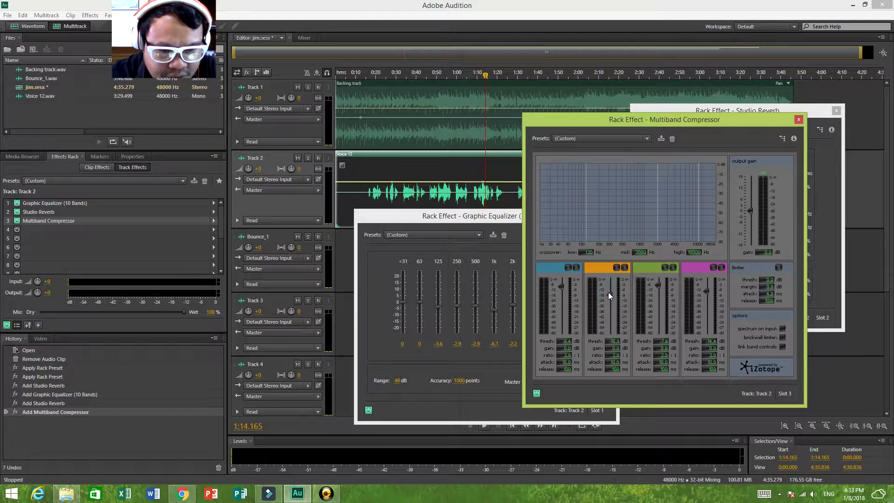
drag(606, 293, 606, 295)
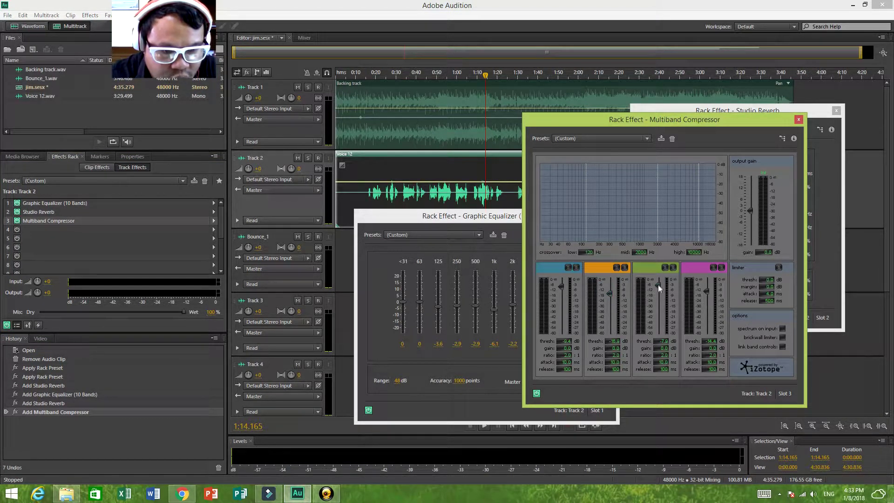
drag(658, 285, 657, 286)
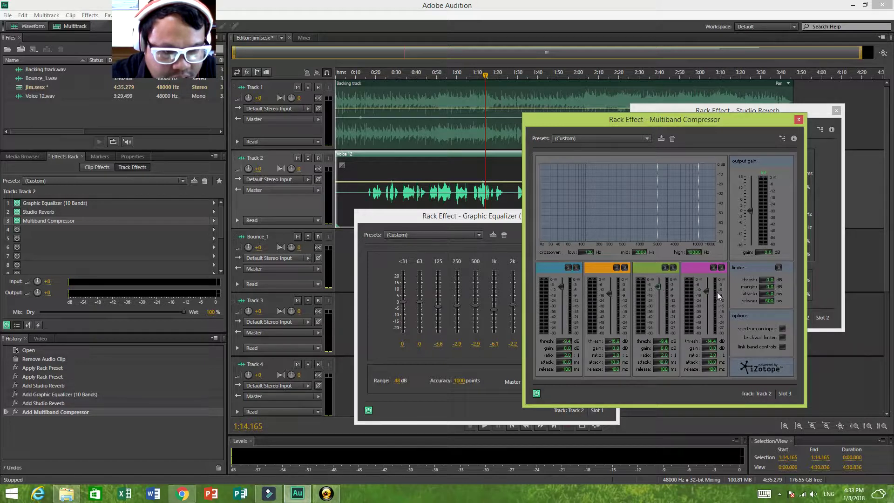
click(707, 290)
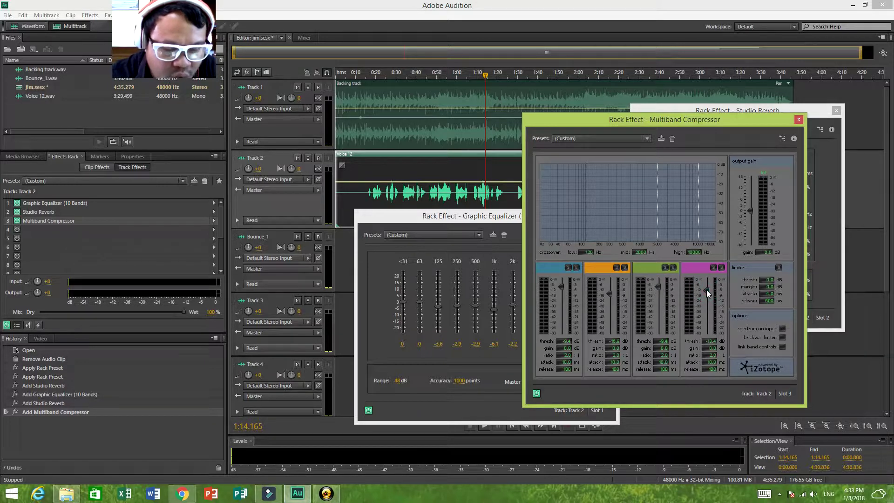
- Readjust the Multiband Compressor's fourth and second band thresholds and audition the mix from about 1:12 with its window moved aside
drag(706, 290, 706, 288)
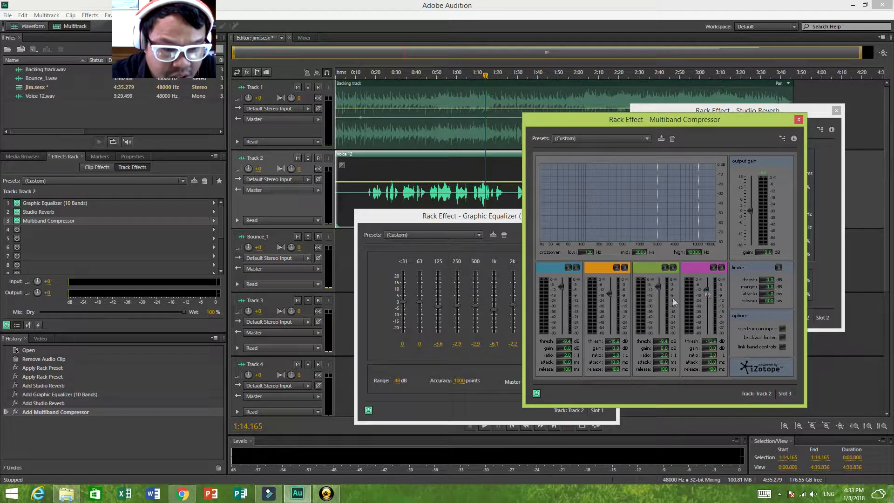
drag(609, 292, 610, 294)
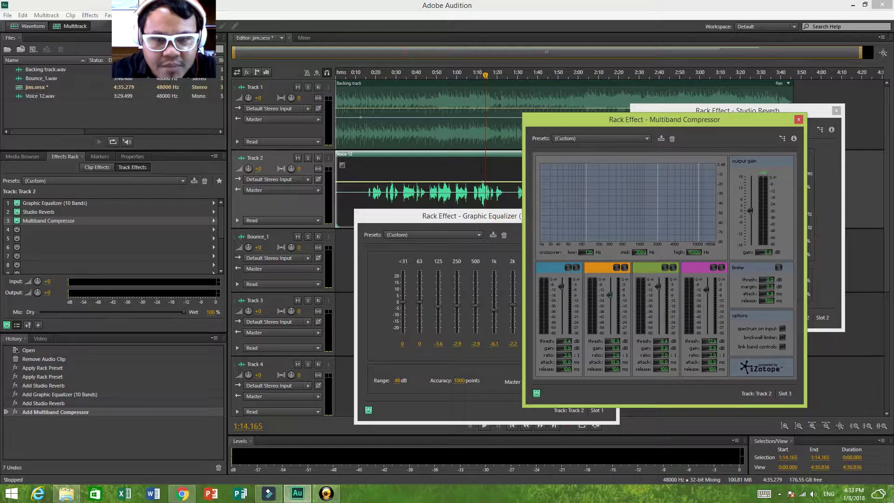
click(482, 166)
key(space)
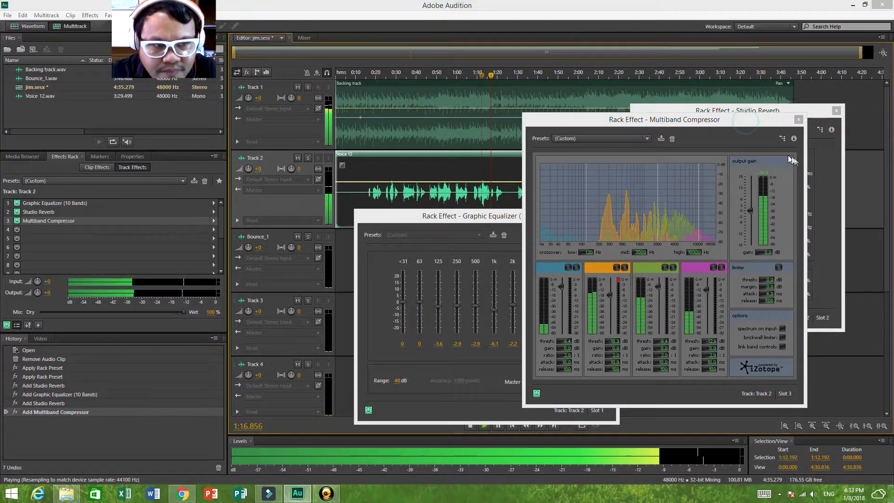
drag(774, 148, 795, 157)
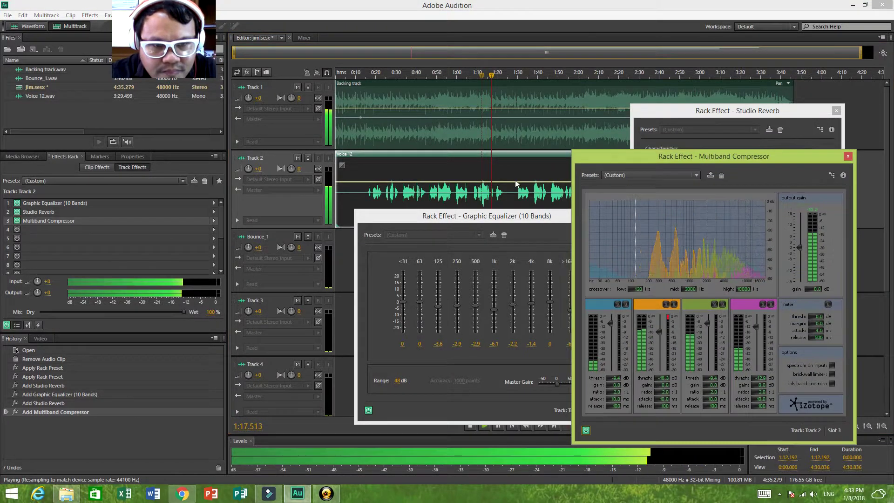
key(space)
click(553, 141)
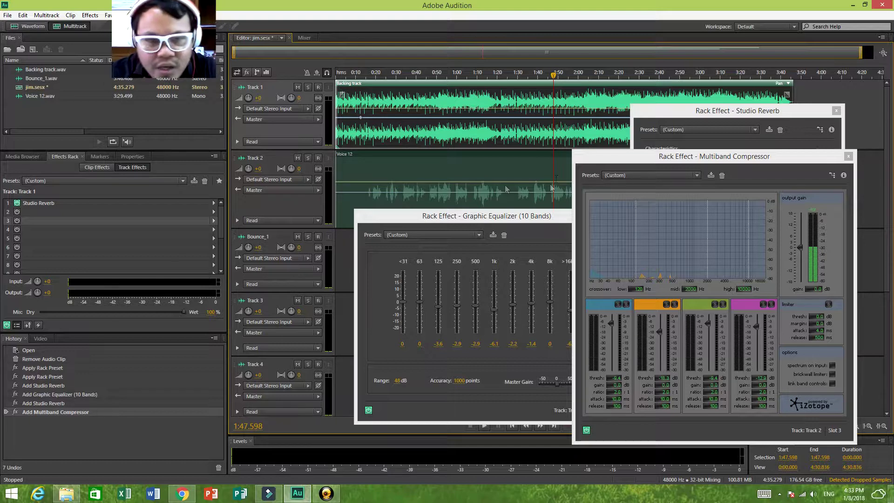
- Add a Hard Limiter to the fourth effect slot of Track 2 with a Maximum Amplitude of about -3 dB and close its window
click(554, 169)
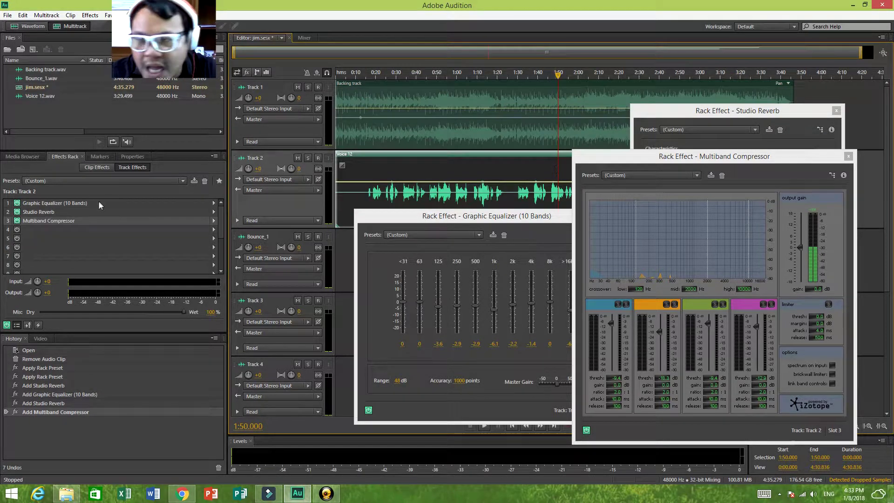
click(215, 230)
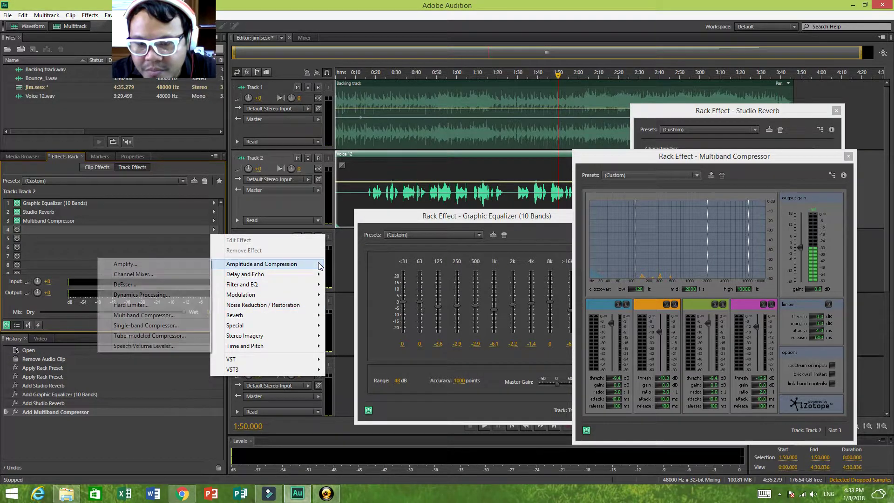
click(178, 304)
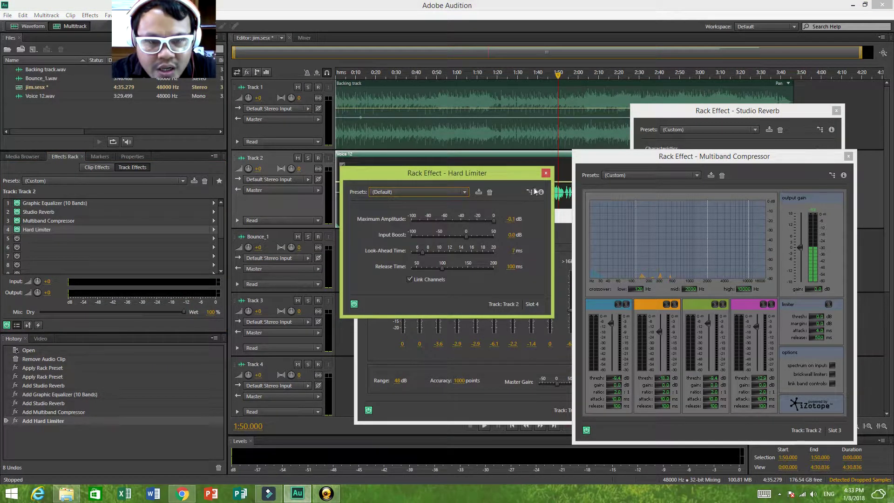
click(512, 219)
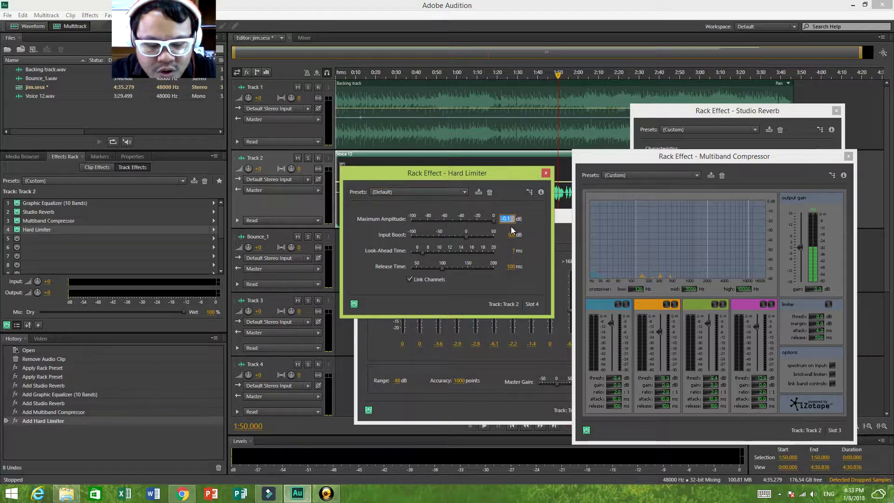
text(-4)
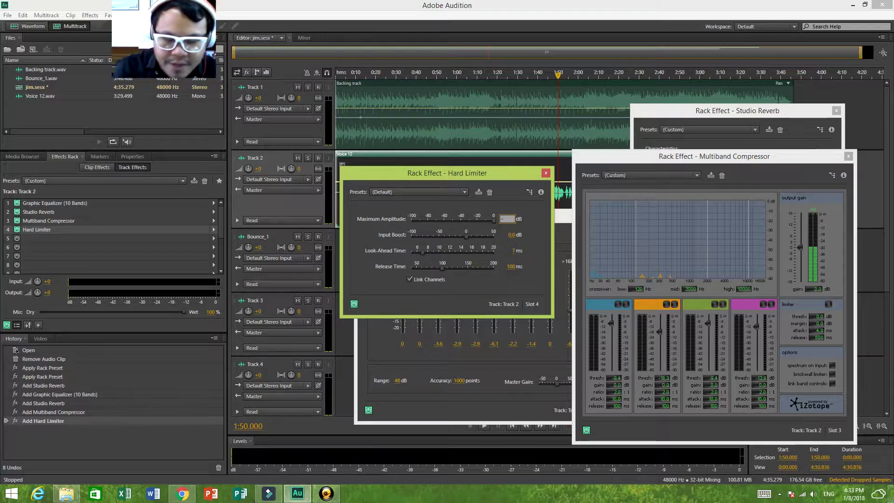
key(Return)
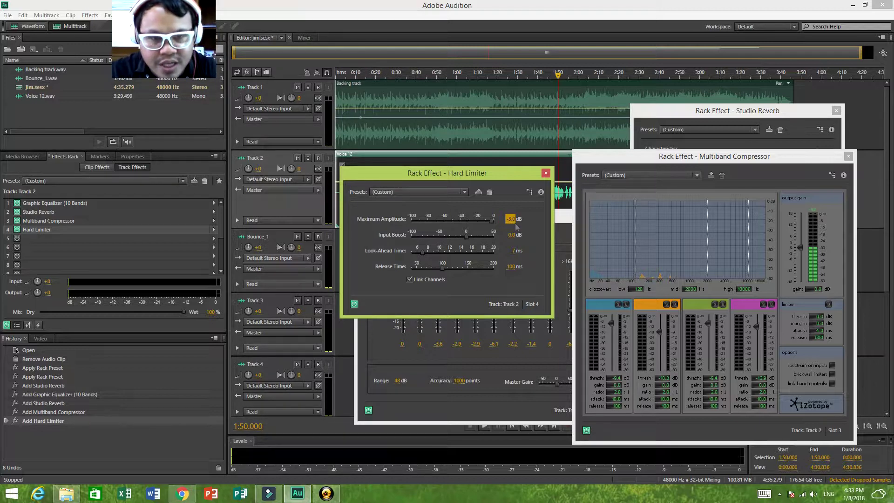
click(546, 173)
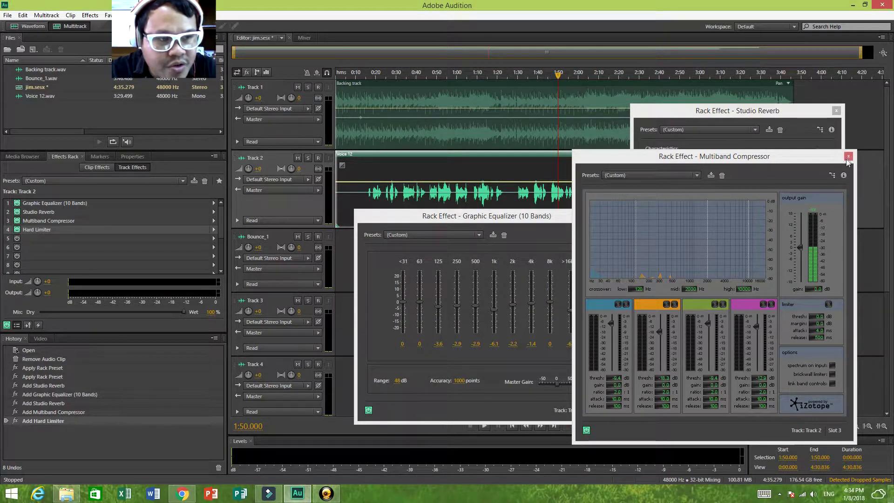
- Audition the limited mix from about 1:48 and again from about 2:00, moving the Multiband Compressor window clear of the vocal waveform
click(554, 164)
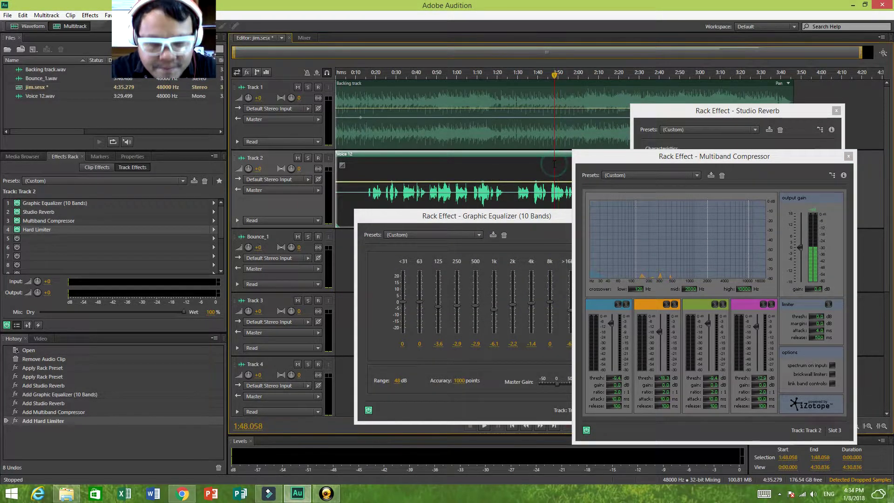
key(space)
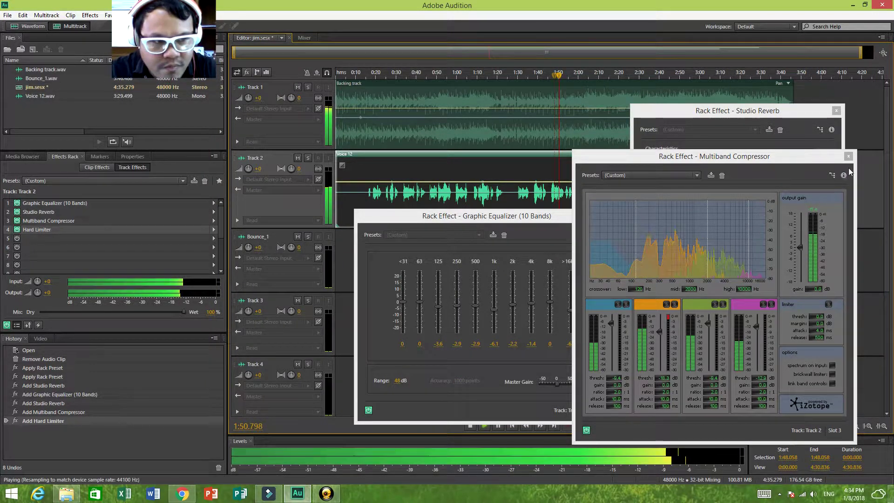
drag(780, 154, 808, 187)
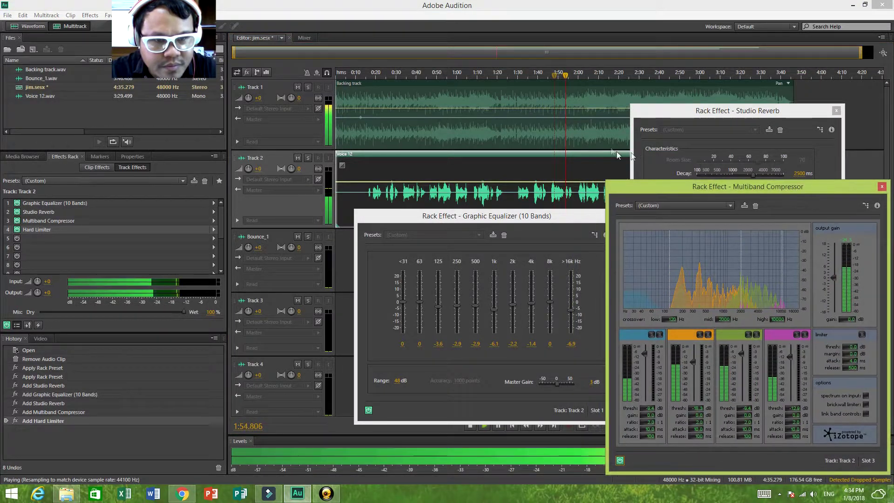
click(580, 136)
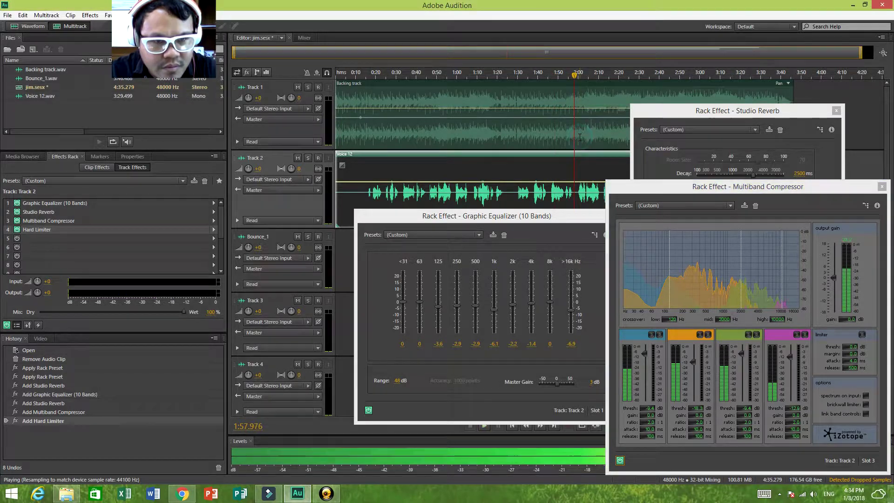
click(580, 136)
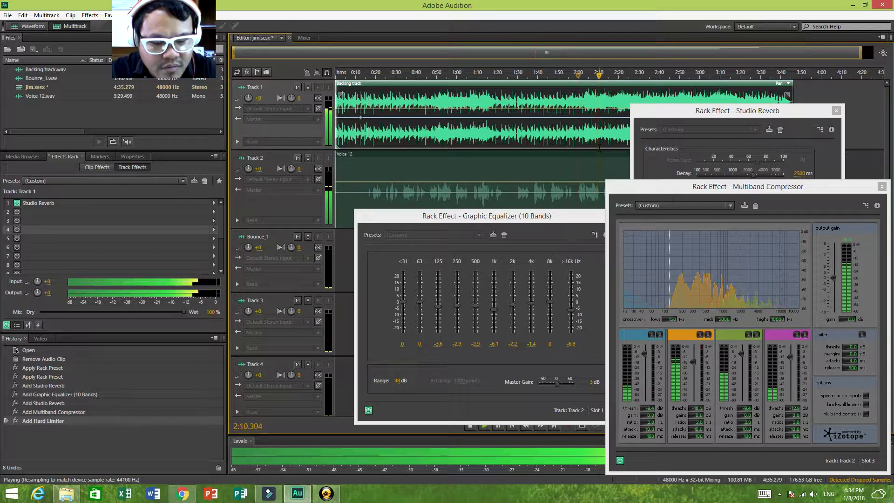
key(space)
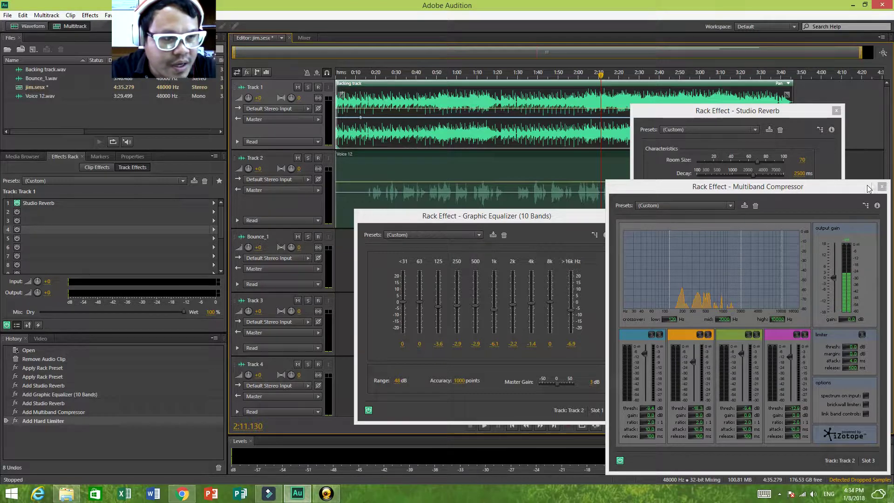
- Close the Multiband Compressor, Graphic Equalizer and Studio Reverb effect windows
click(882, 186)
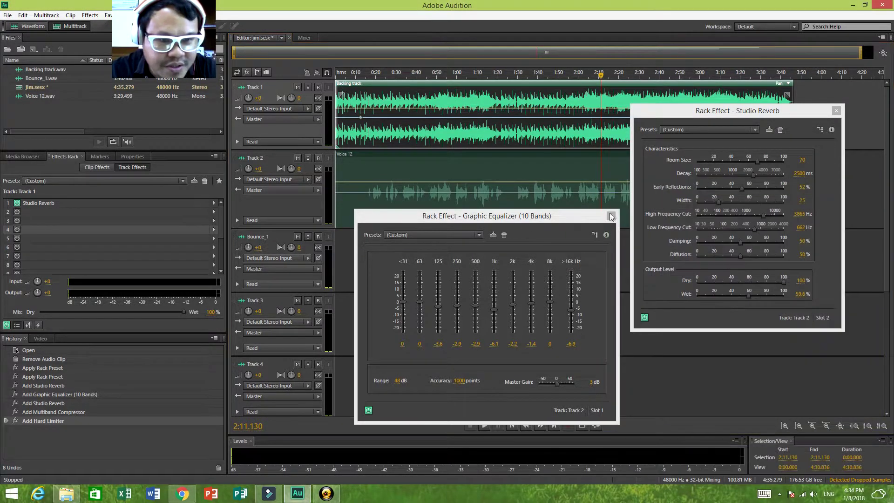
click(612, 214)
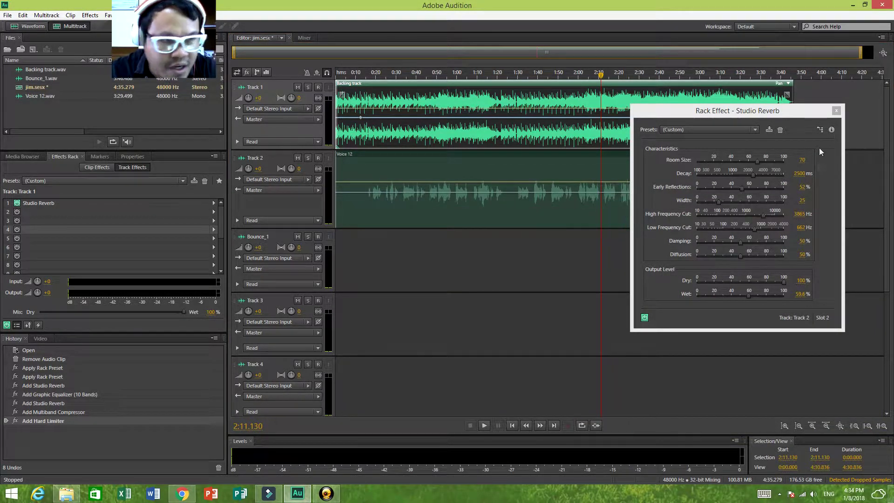
click(836, 111)
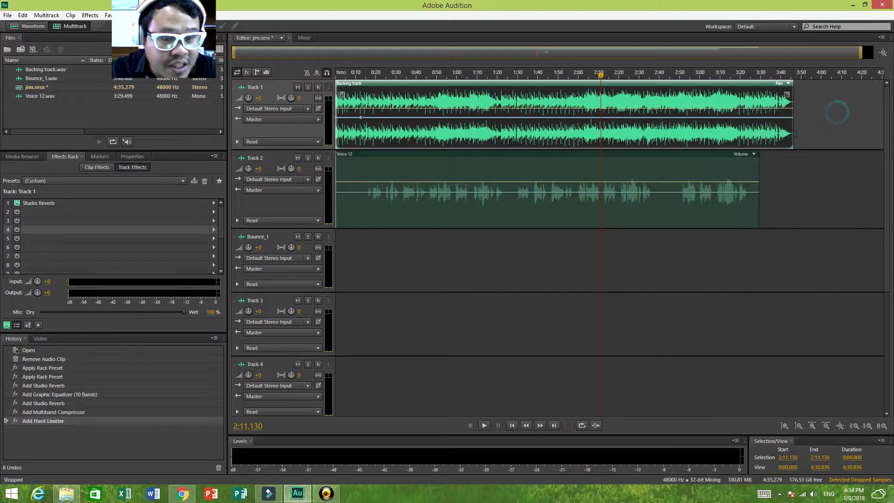
- Examine the Bounce To New Track options for the Voice 12 clip without applying any of them
click(761, 172)
click(673, 129)
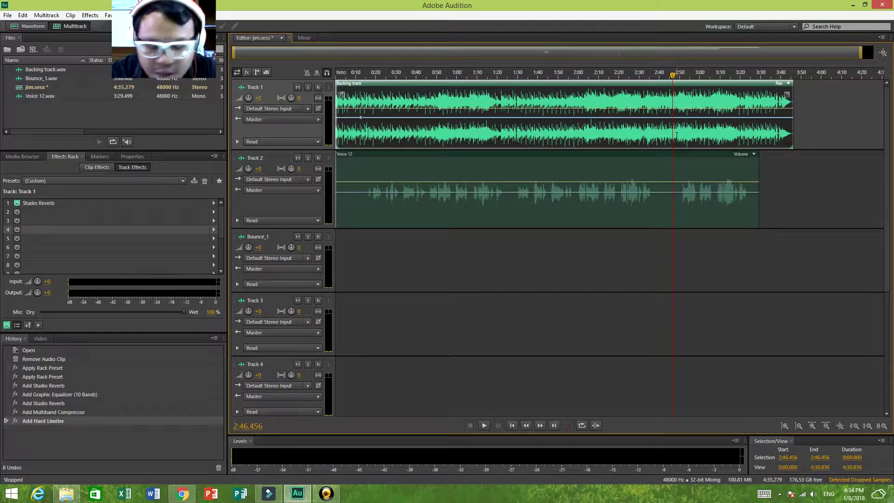
click(652, 169)
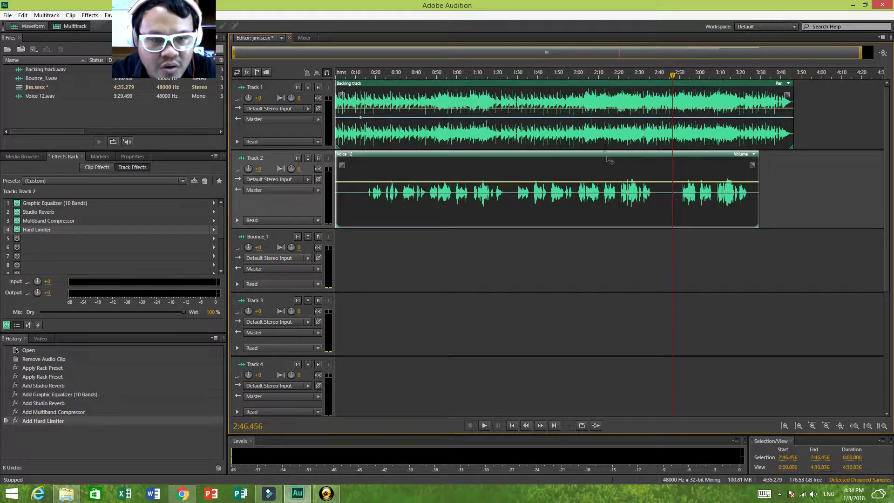
right_click(651, 211)
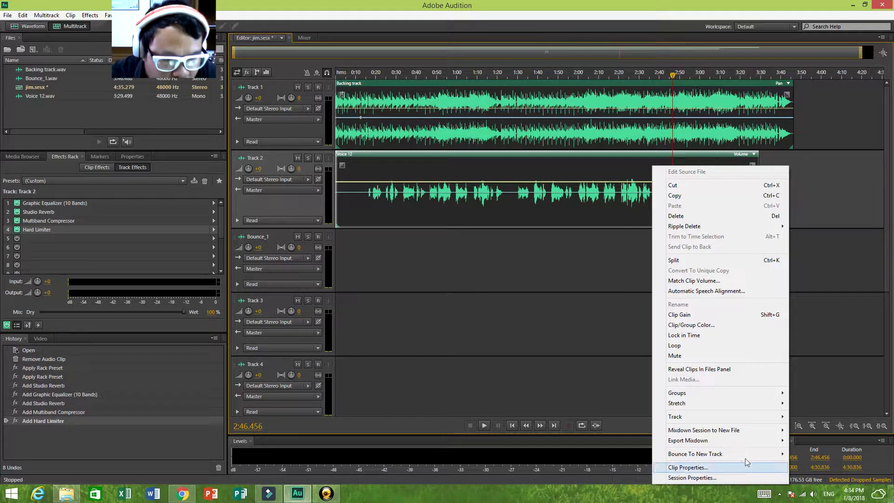
mouse_move(745, 457)
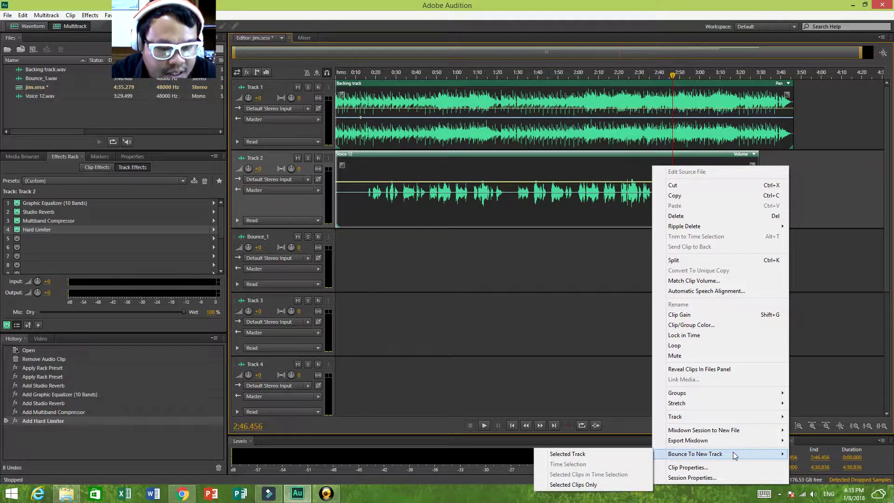
right_click(620, 164)
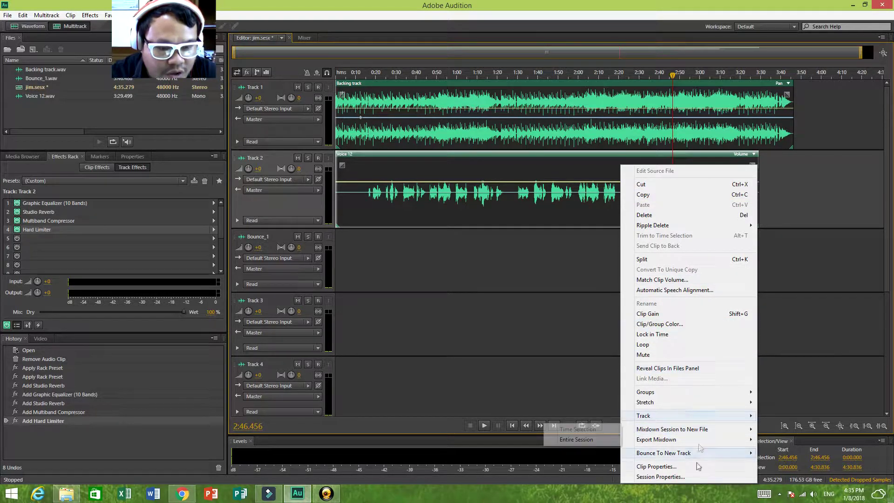
mouse_move(697, 451)
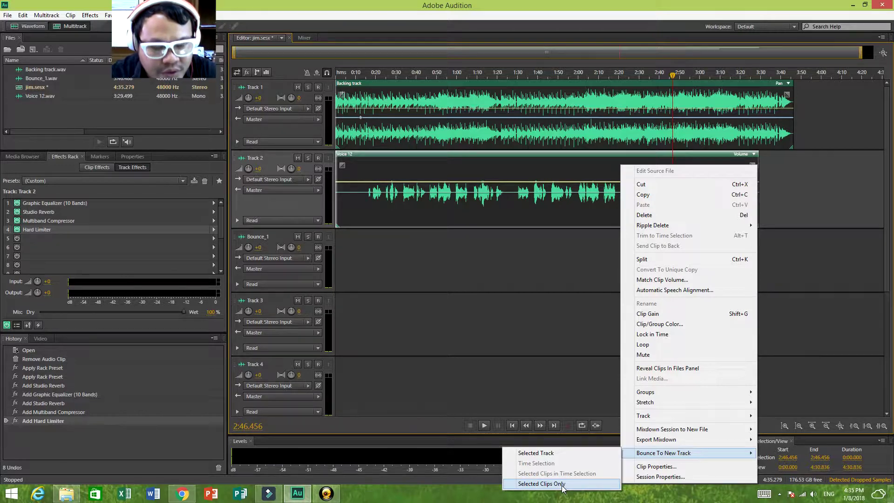
click(566, 237)
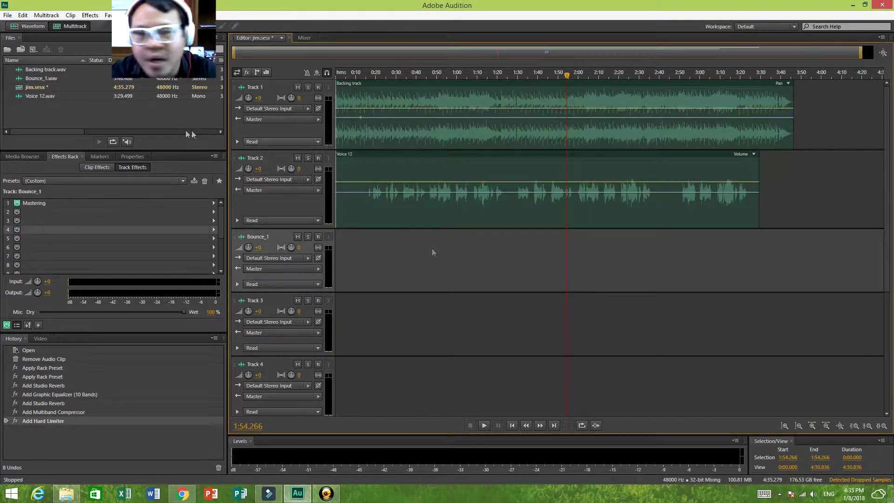
- Place Bounce_1.wav at the start of the Bounce_1 track
click(379, 232)
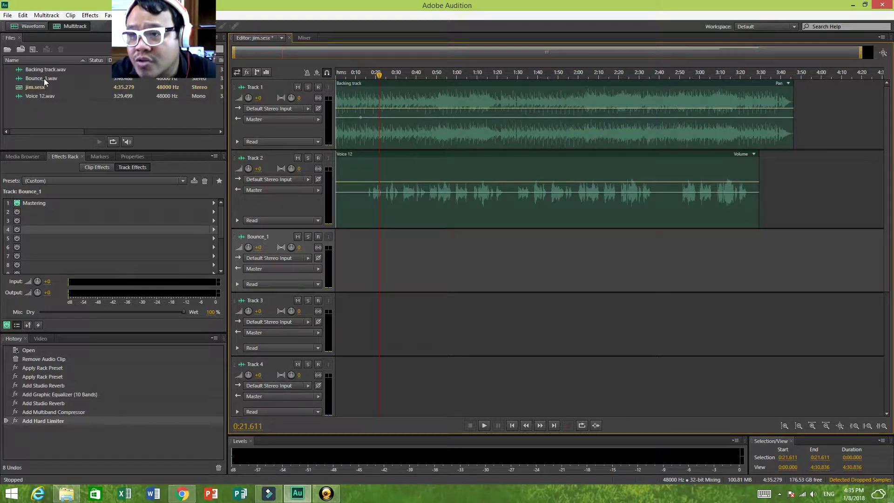
drag(44, 79, 334, 261)
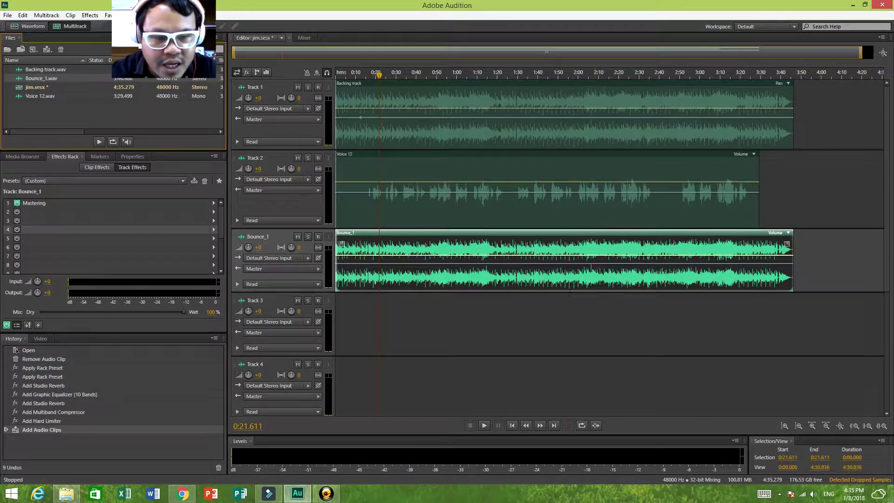
click(613, 317)
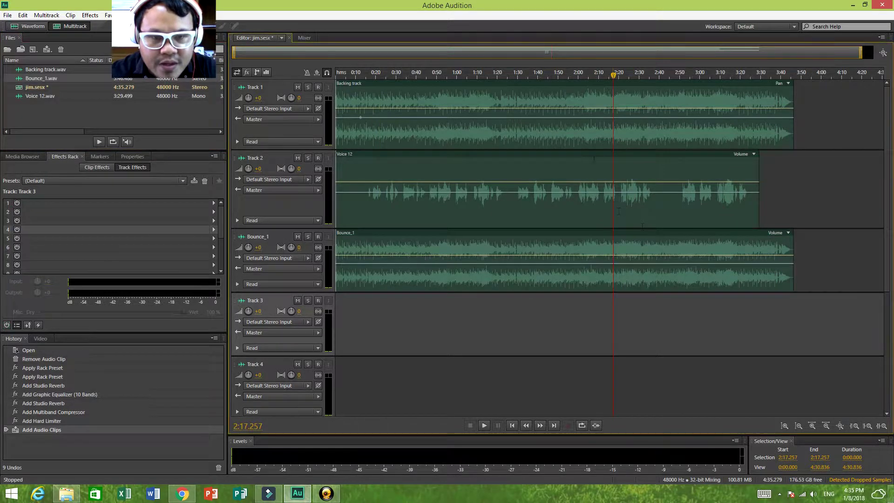
- Mute Track 1 and select the Bounce_1 clip with the playhead at about 0:14
click(579, 126)
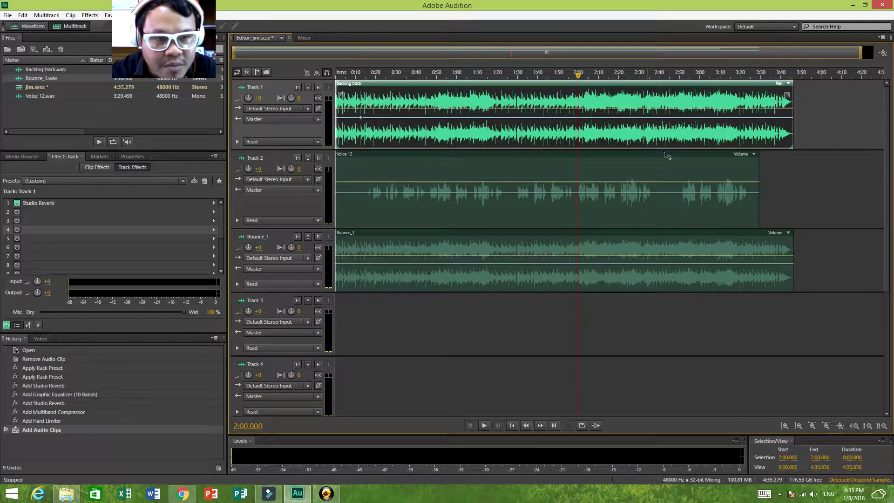
click(297, 88)
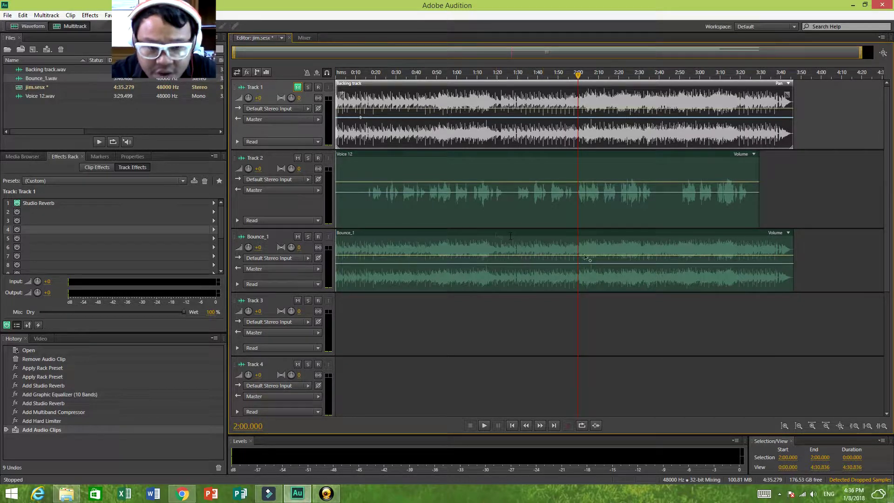
click(365, 246)
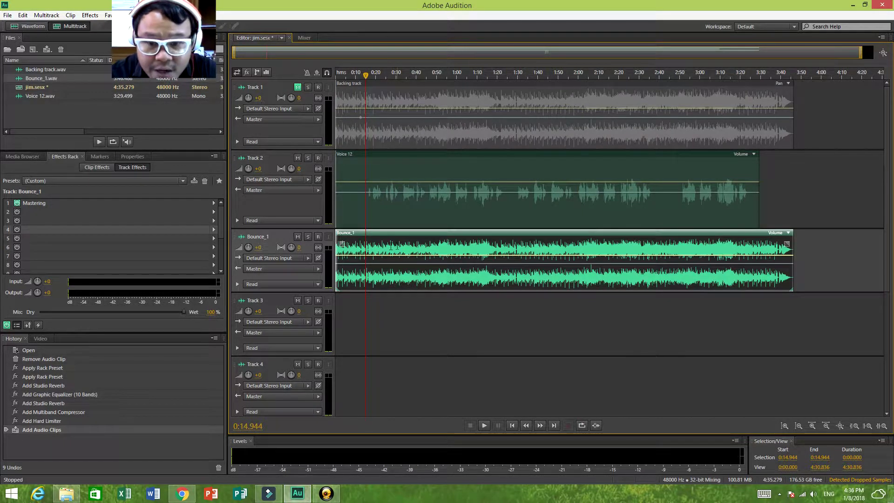
click(364, 244)
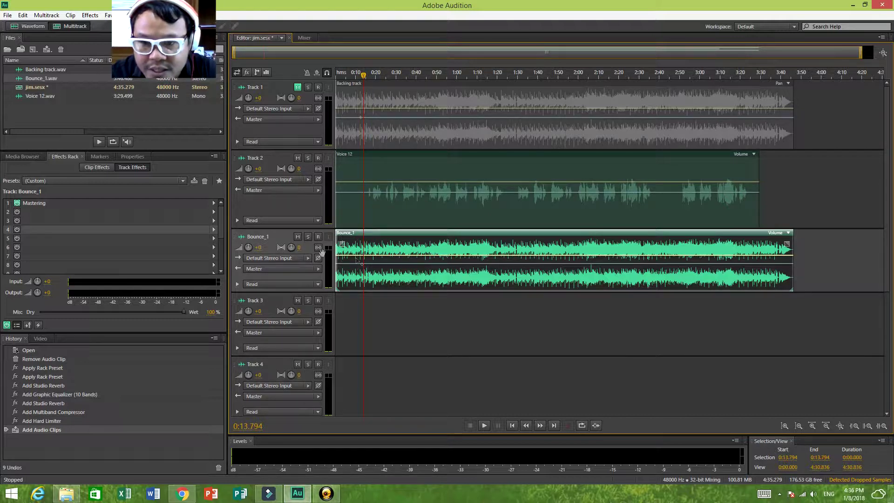
- Examine the settings of the Mastering effect on the Bounce_1 track and close its window
click(371, 240)
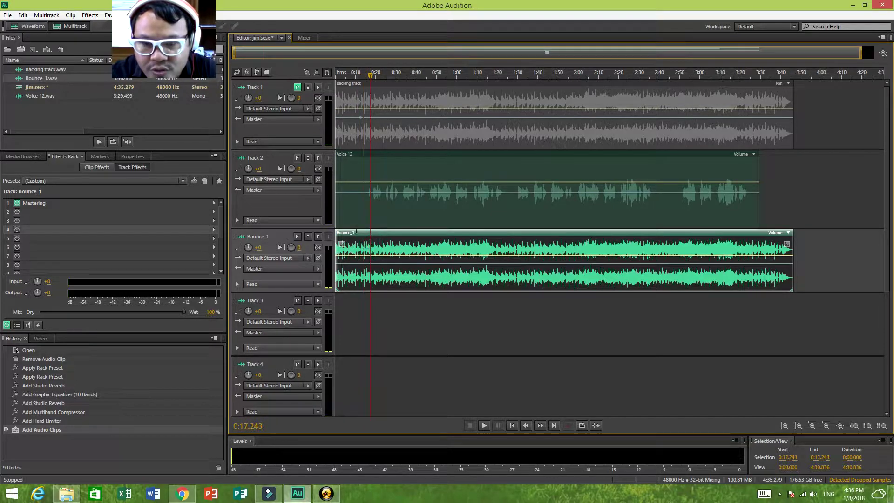
click(158, 204)
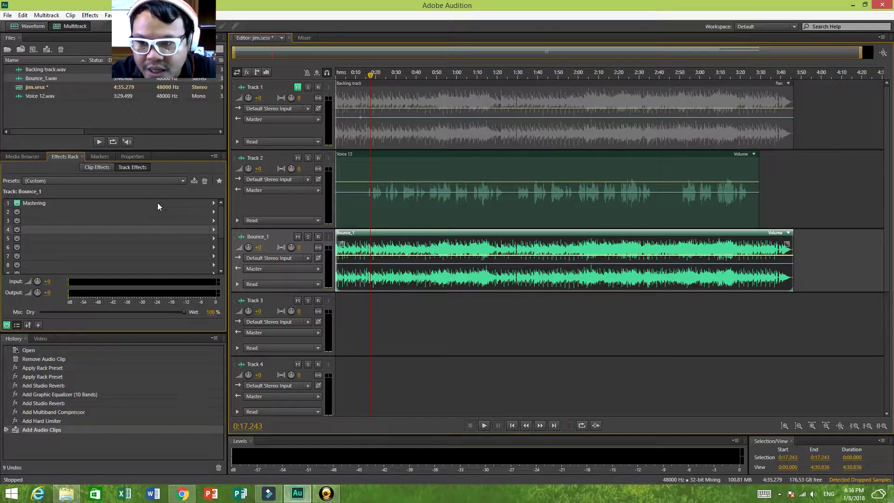
double_click(197, 203)
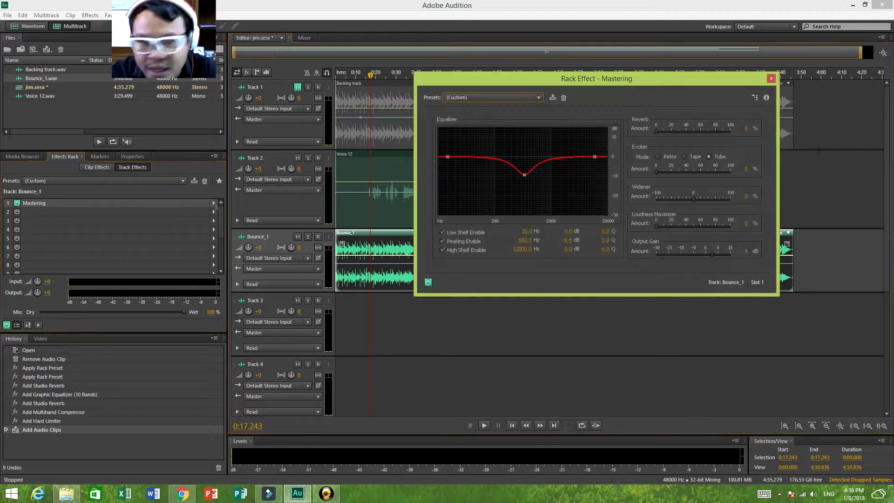
click(770, 80)
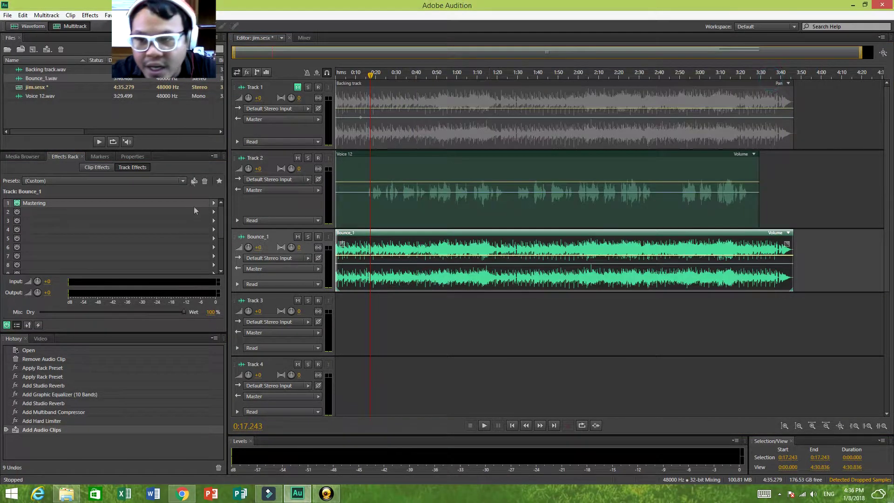
- Reset the Bounce_1 track's effects rack to the (Default) preset
click(214, 203)
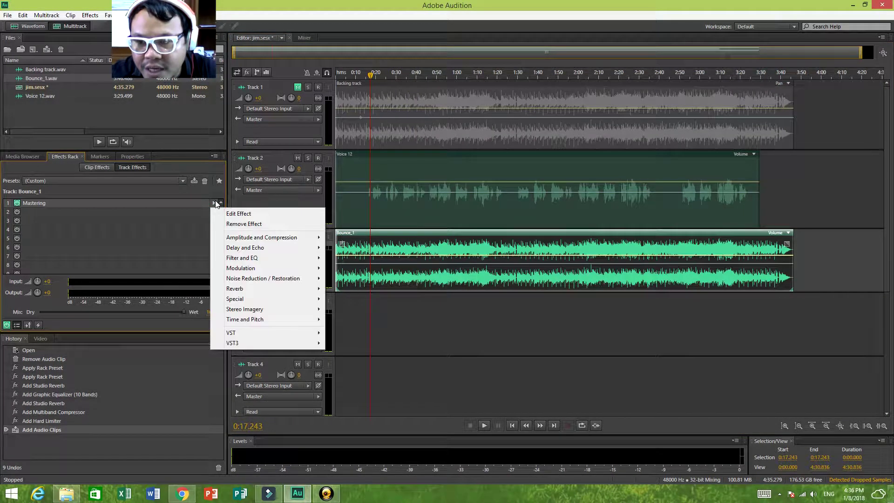
click(461, 243)
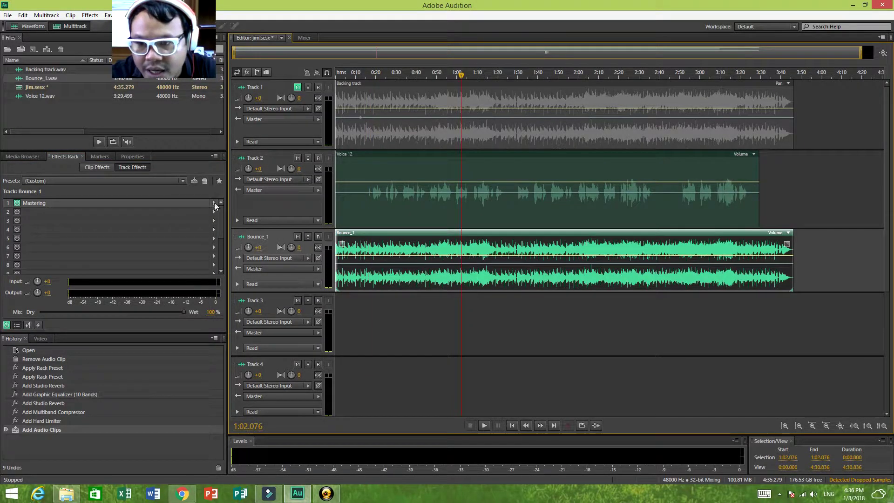
click(215, 204)
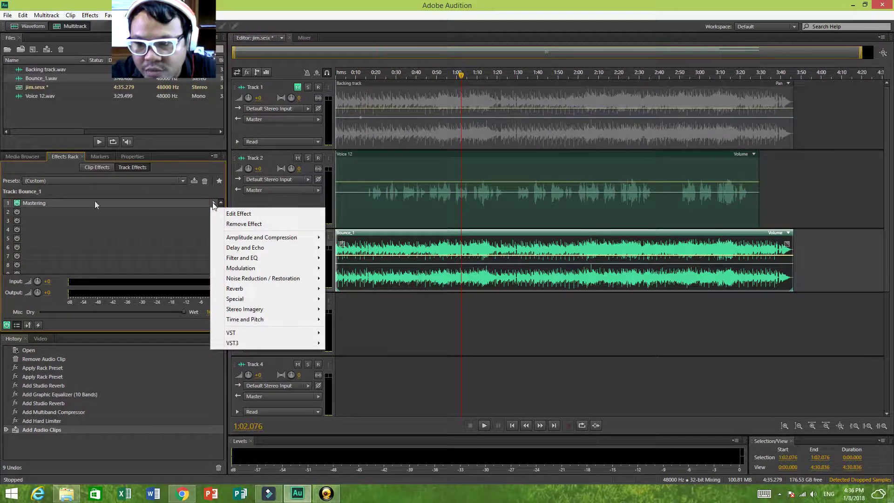
click(154, 181)
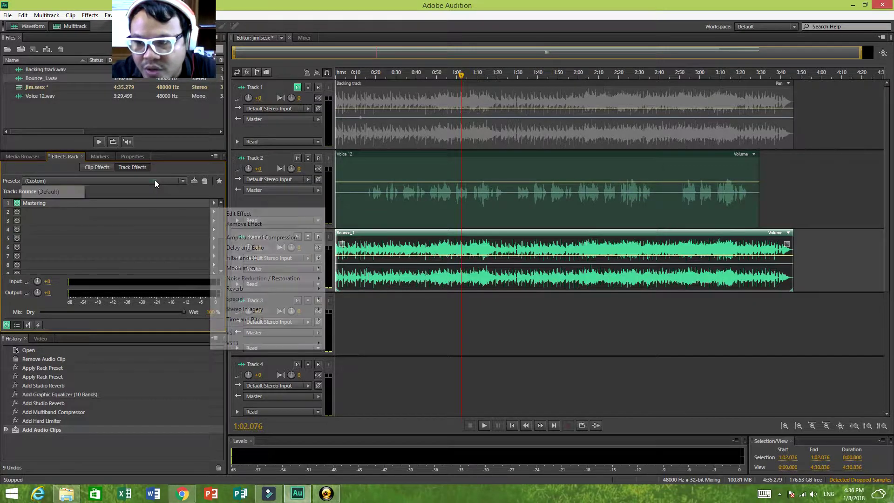
click(64, 191)
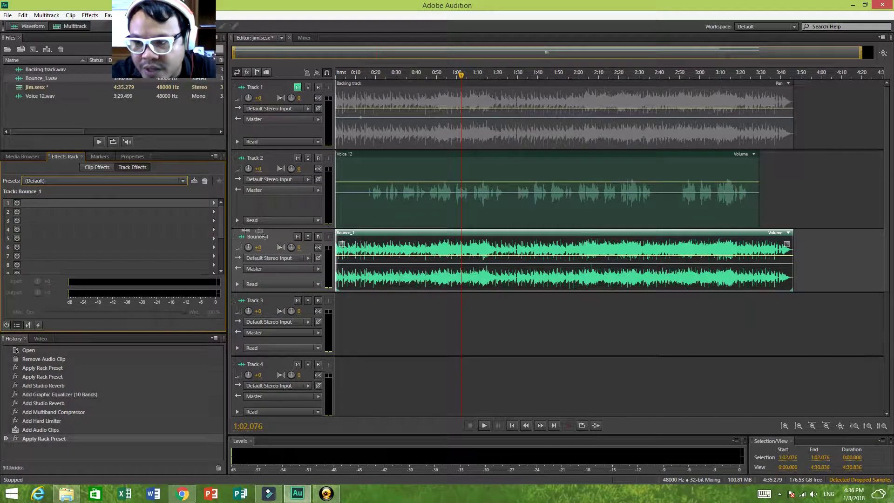
- Add the Mastering effect to slot 1 of the Bounce_1 track and move its window away from the vocal clip
click(213, 203)
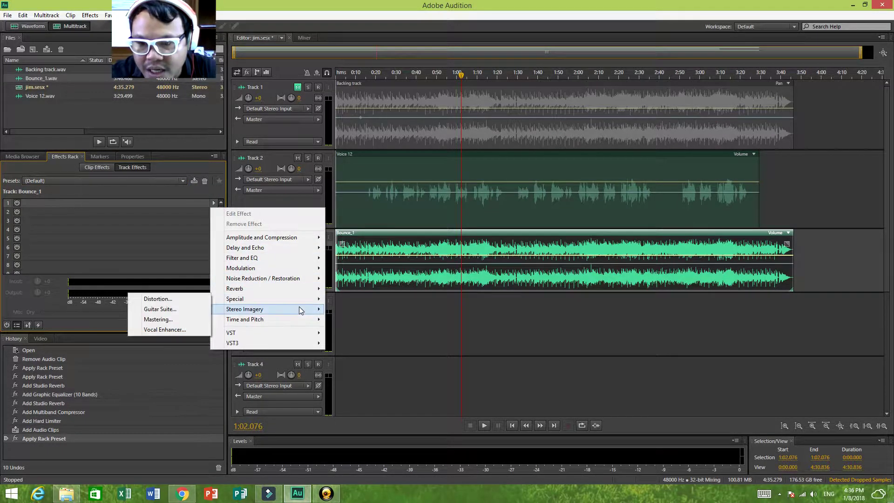
mouse_move(300, 310)
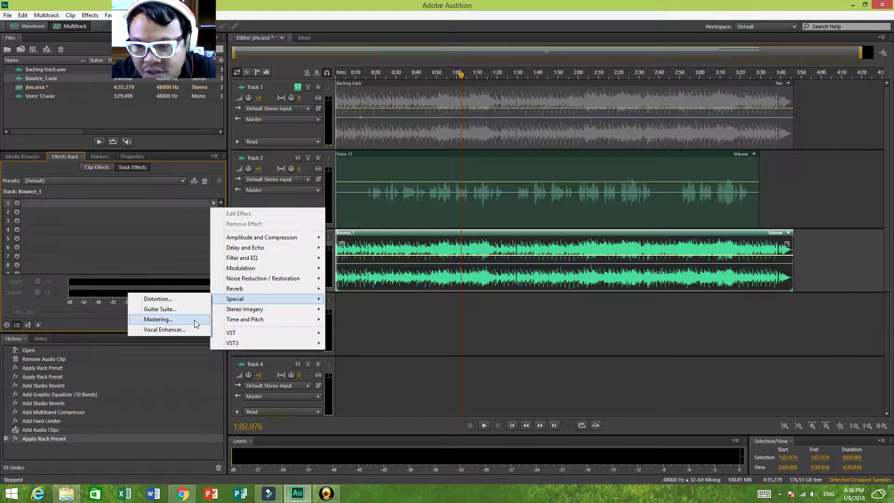
click(194, 320)
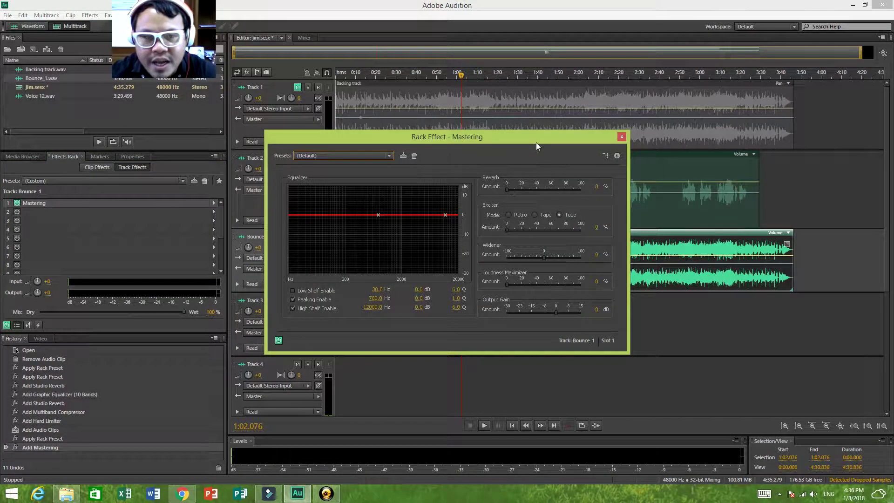
drag(537, 143, 729, 231)
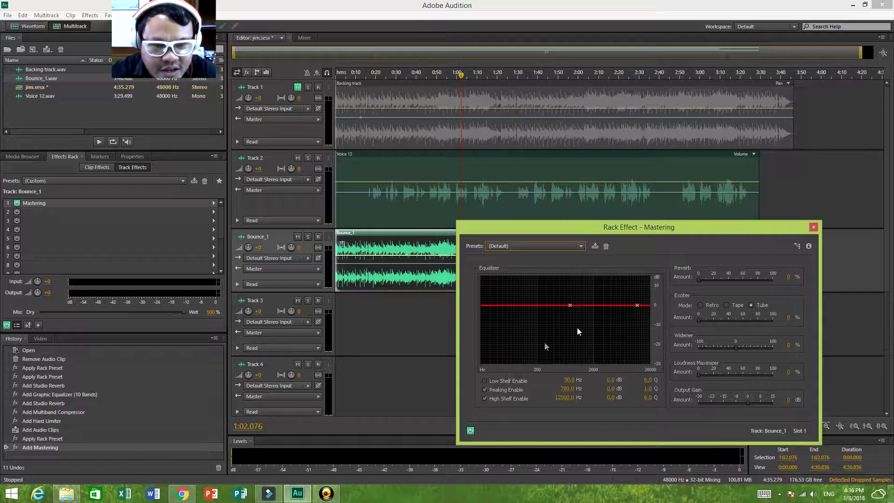
- Enable the low shelf in the Mastering equalizer and lower the peaking band to about -9.2 dB at 709 Hz
click(569, 304)
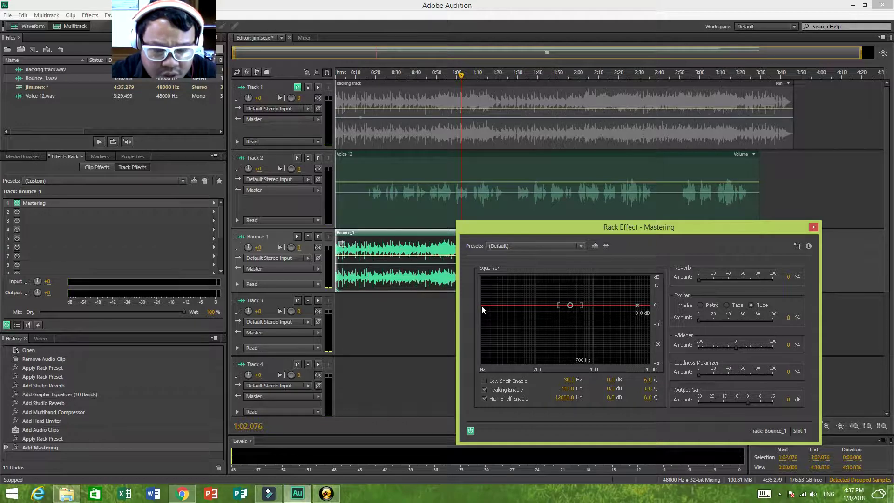
click(484, 380)
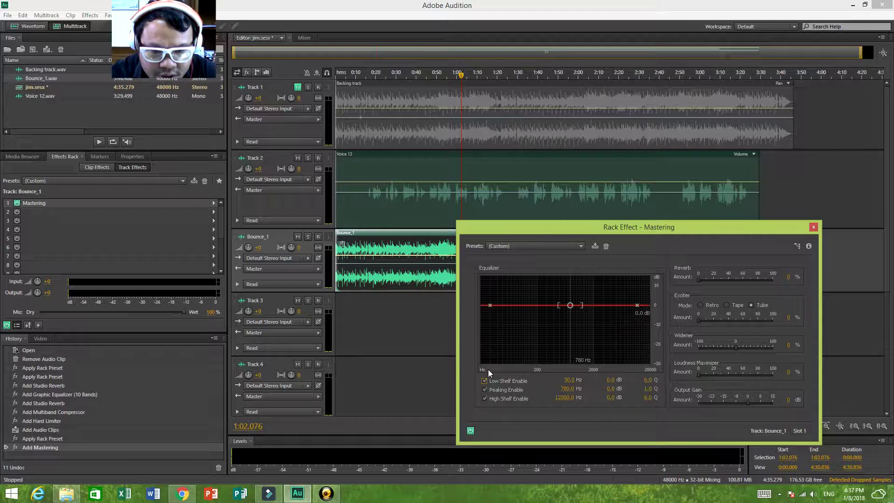
click(485, 381)
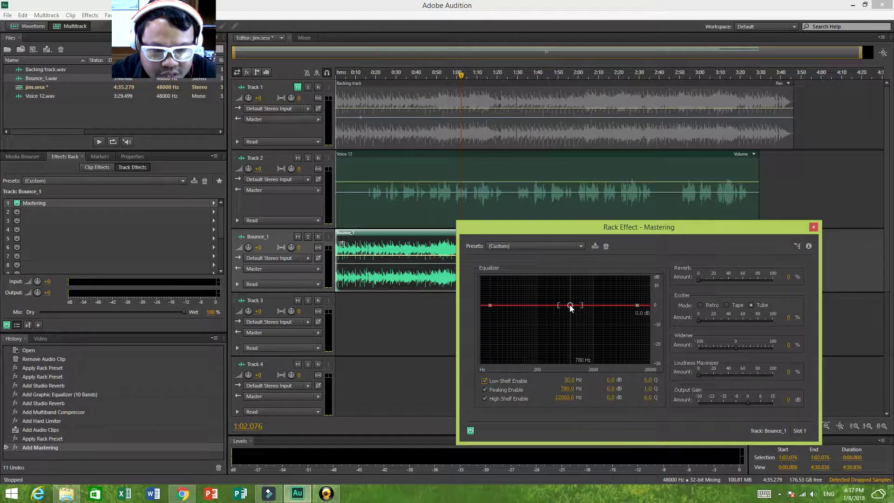
drag(571, 306, 568, 326)
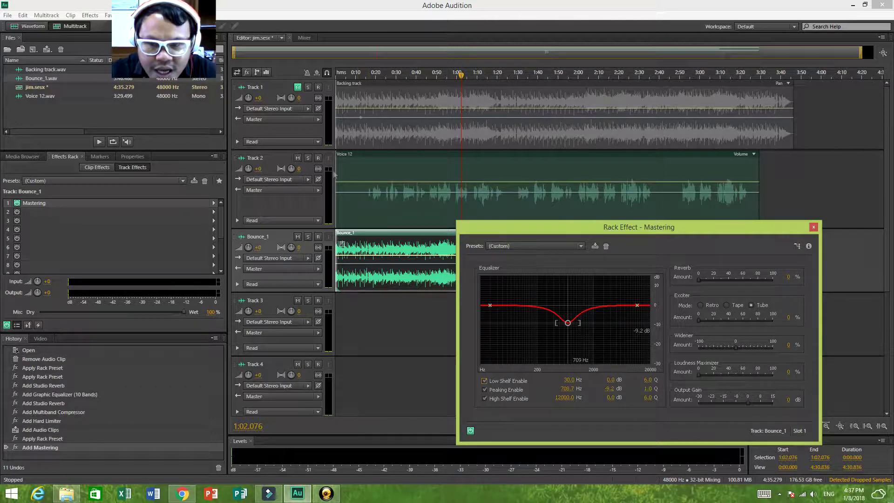
- Compare playback from 0:30 with Track 2 muted and unmuted, and stop it at about 0:55
click(297, 157)
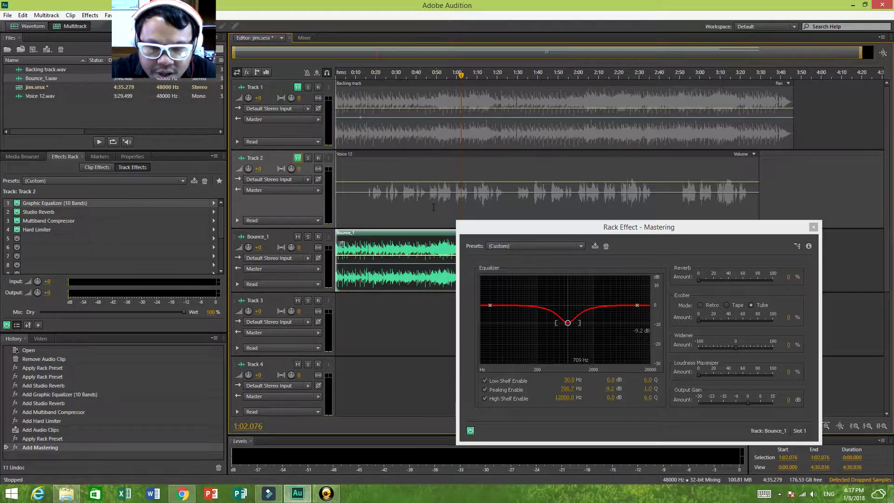
click(400, 215)
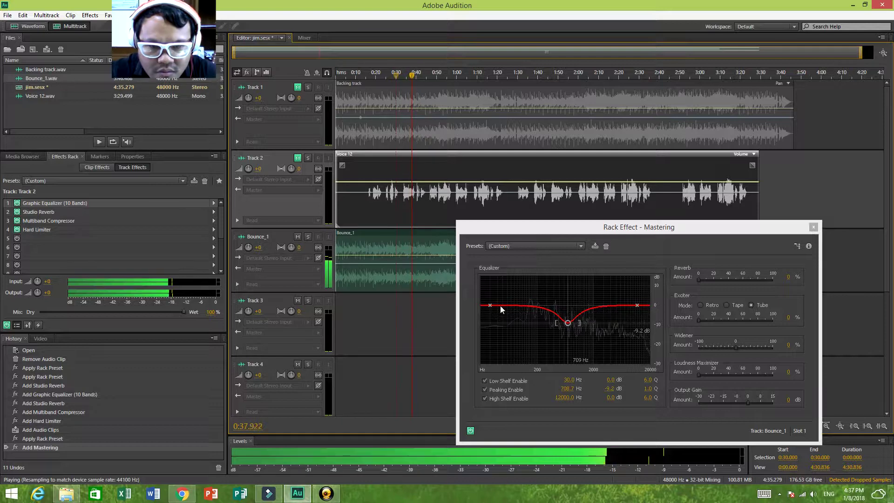
click(297, 158)
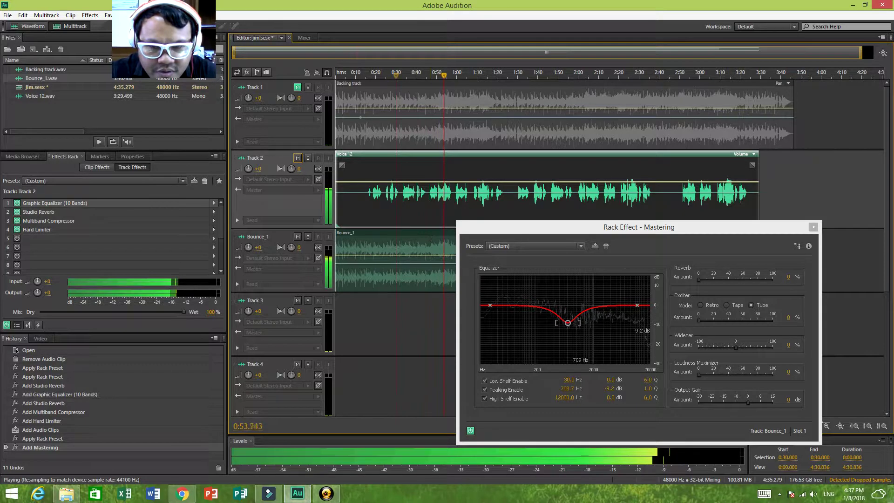
key(space)
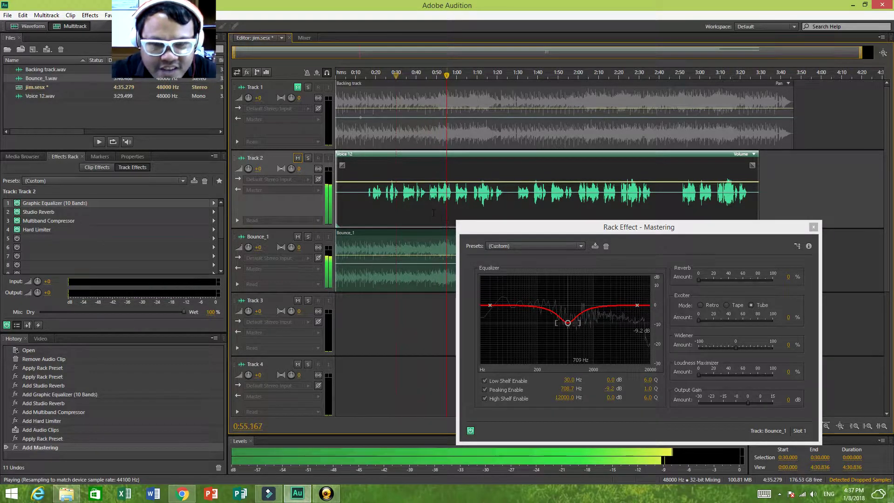
key(space)
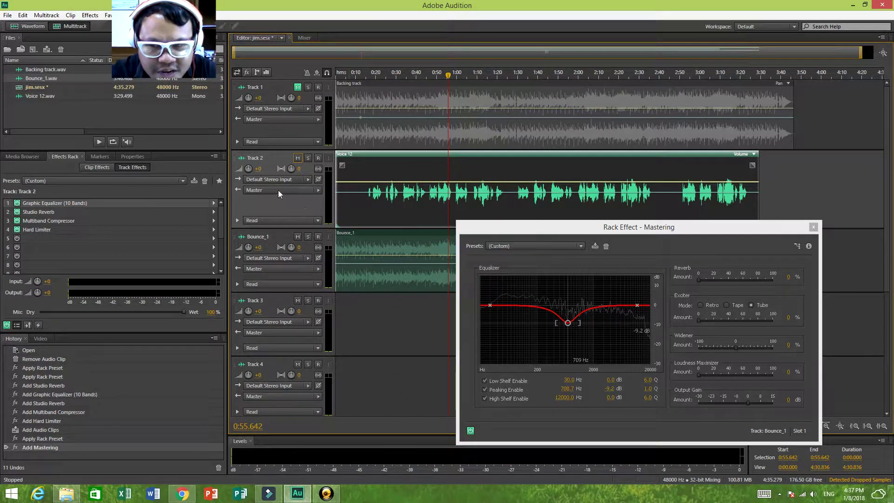
- Set the volume of Track 2 to -4 dB and place the playhead at 0:20
click(259, 168)
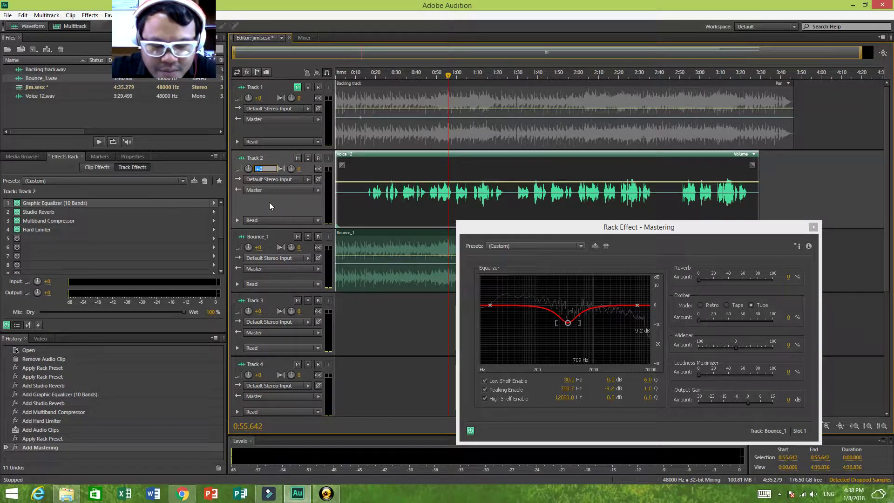
text(-4)
key(Return)
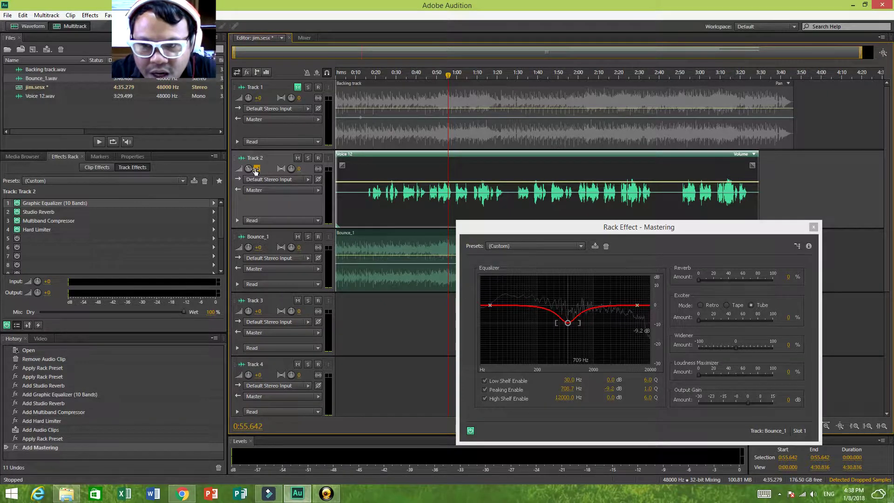
click(375, 201)
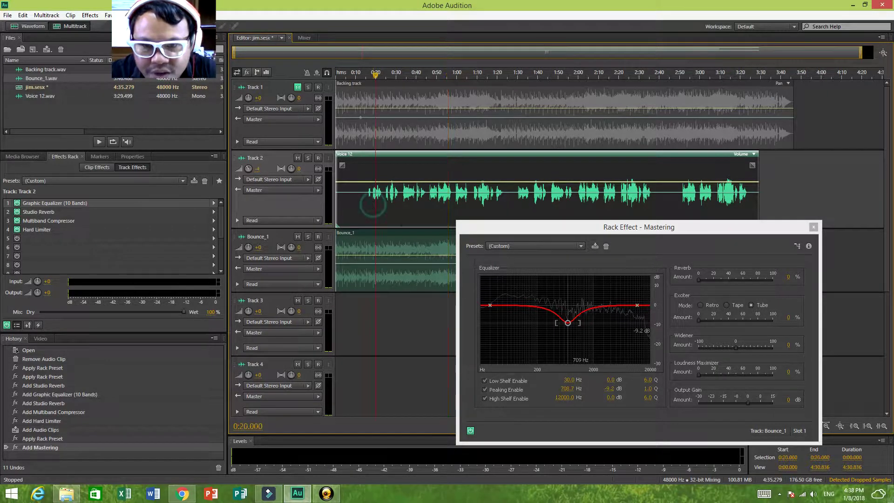
- Lower the Mastering peaking band on Bounce_1 to about -10.4 dB at 722 Hz and set the output gain to 2 dB
click(399, 244)
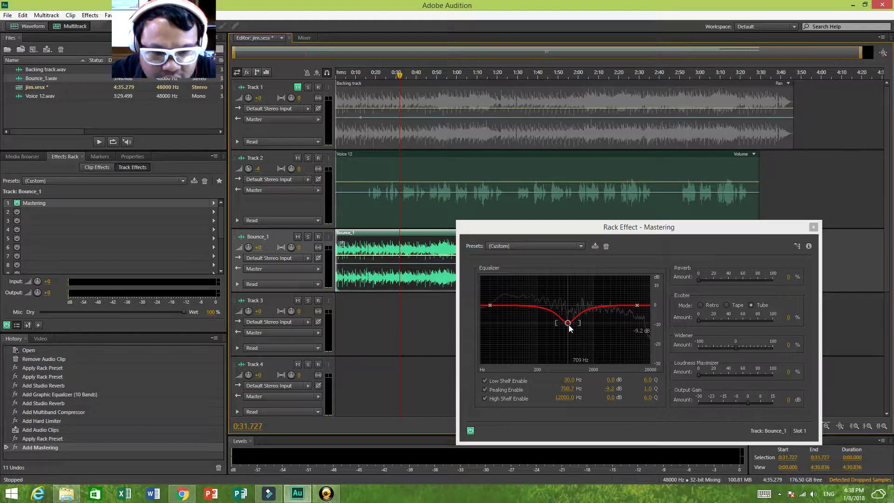
drag(567, 320, 566, 323)
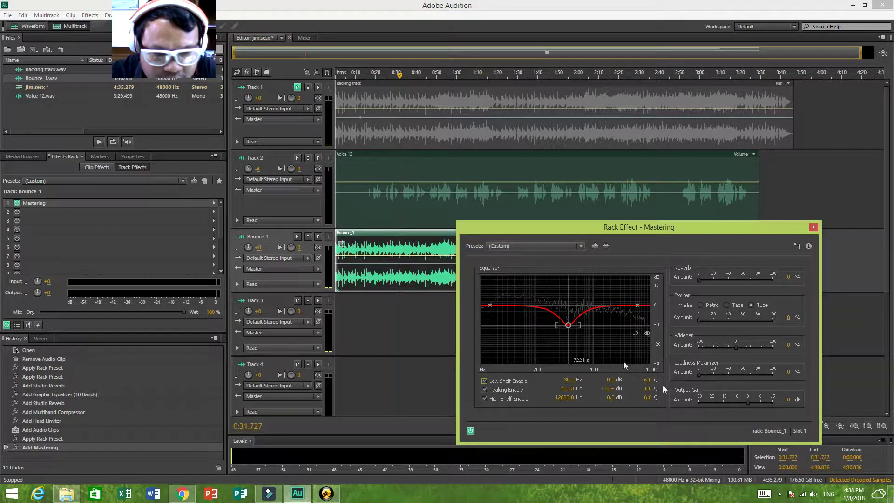
click(789, 401)
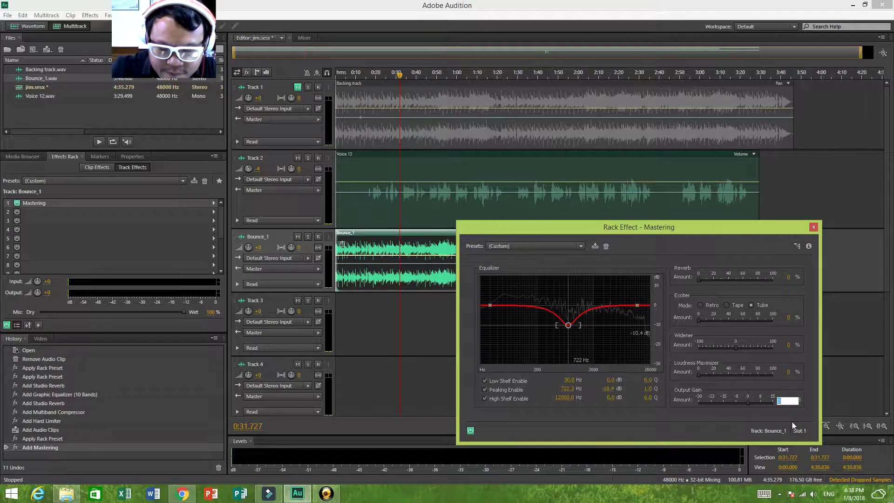
text(2)
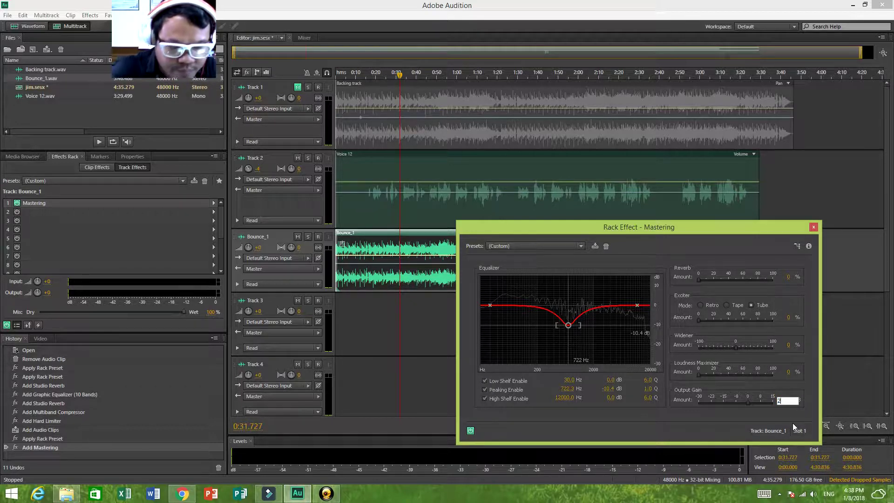
key(Return)
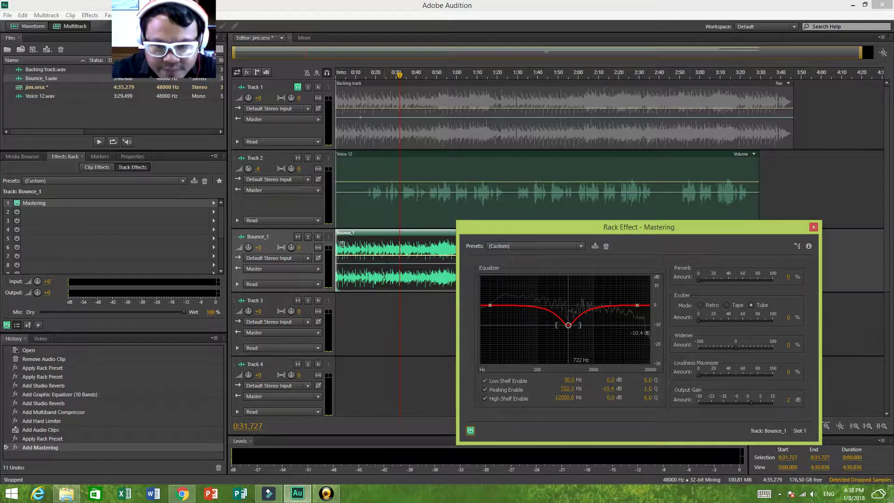
- Listen to the vocal and bounced mix together from about 0:24 and again from about 0:53
click(384, 279)
key(space)
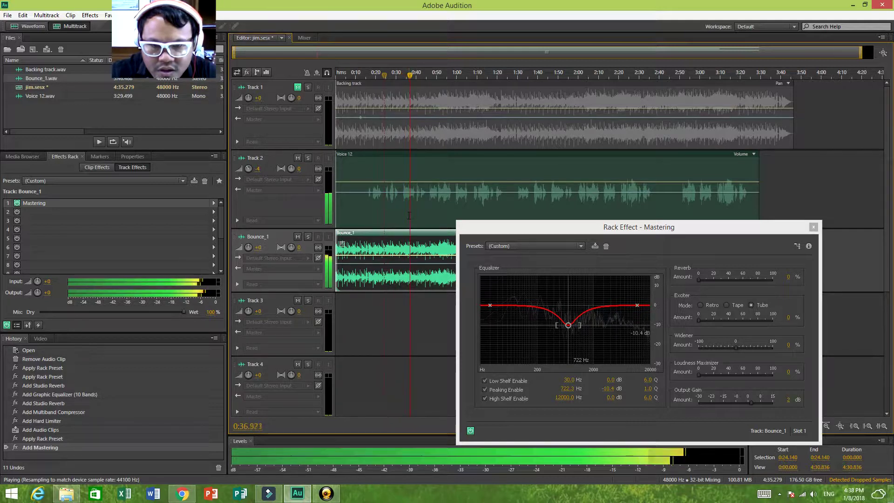
key(space)
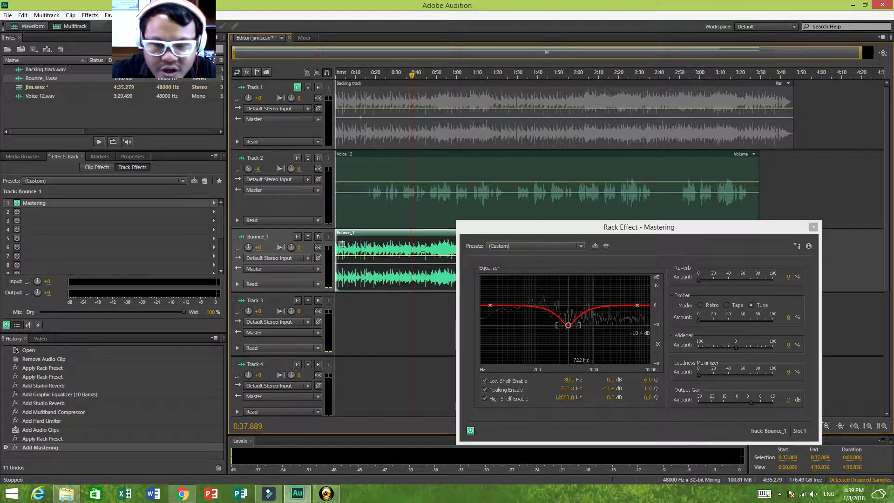
click(436, 249)
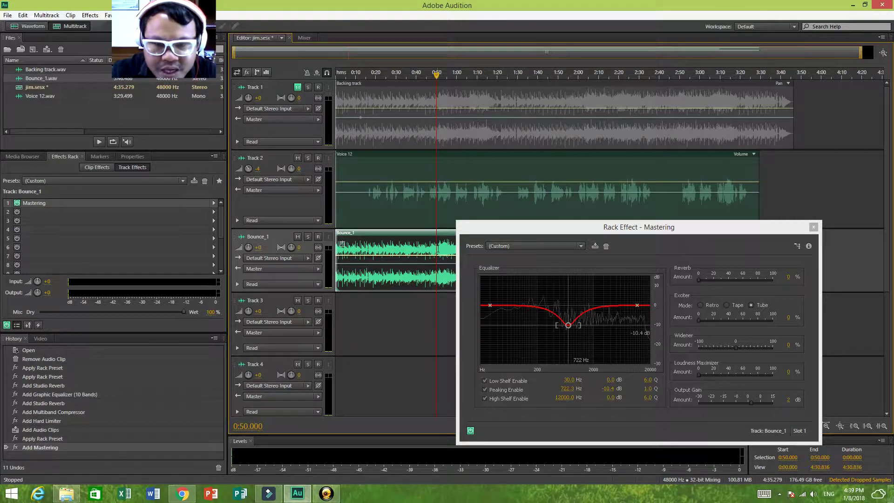
click(443, 247)
key(space)
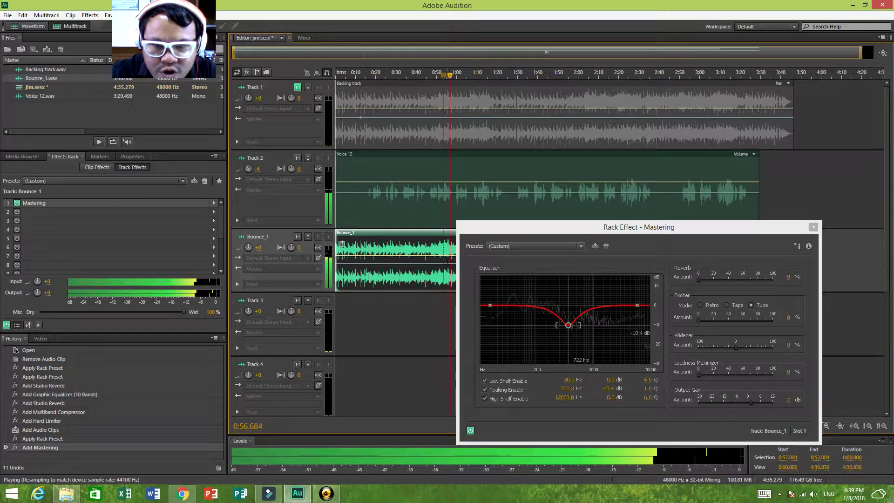
key(space)
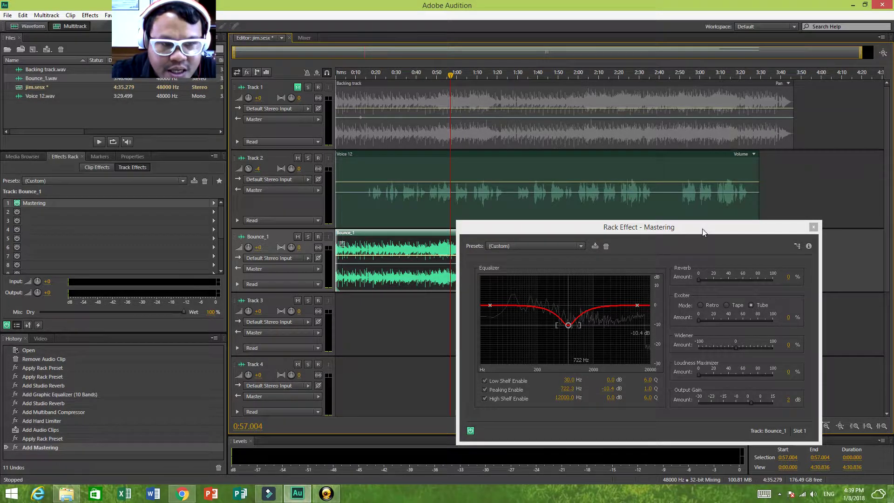
- Move the Mastering window clear of the middle of the vocal clip and set the volume of Track 2 to -6 dB
drag(702, 228, 754, 200)
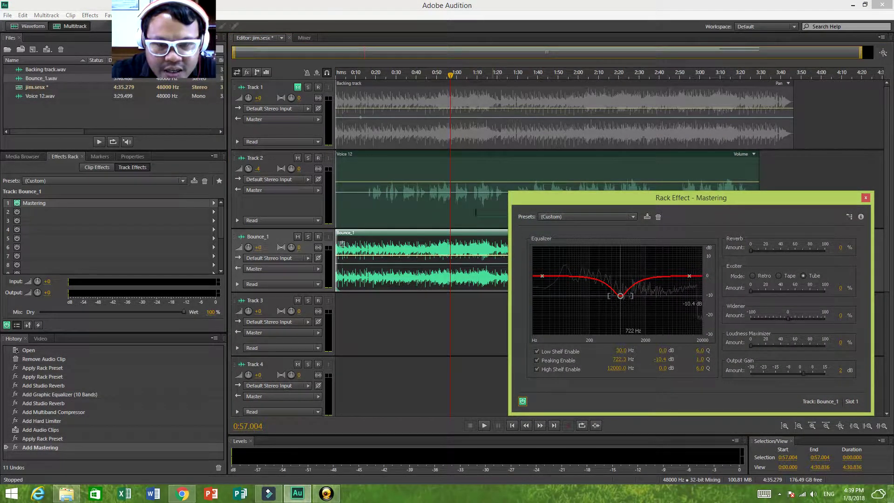
click(482, 207)
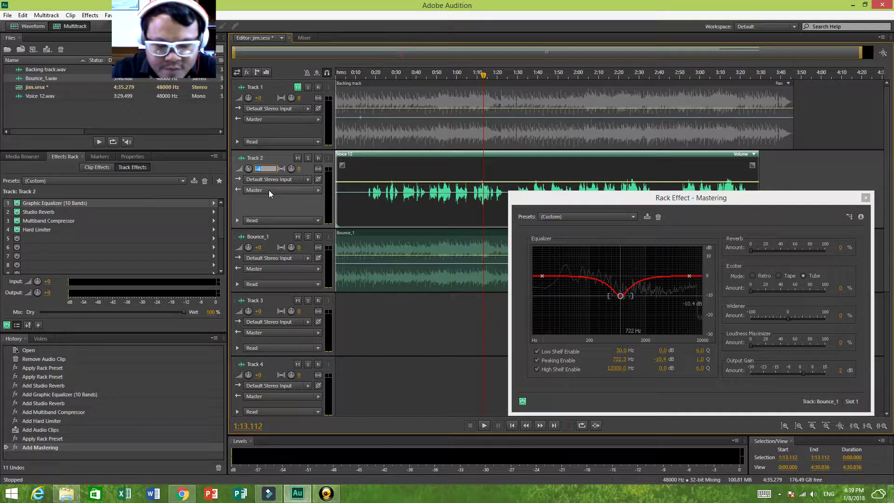
text(-6)
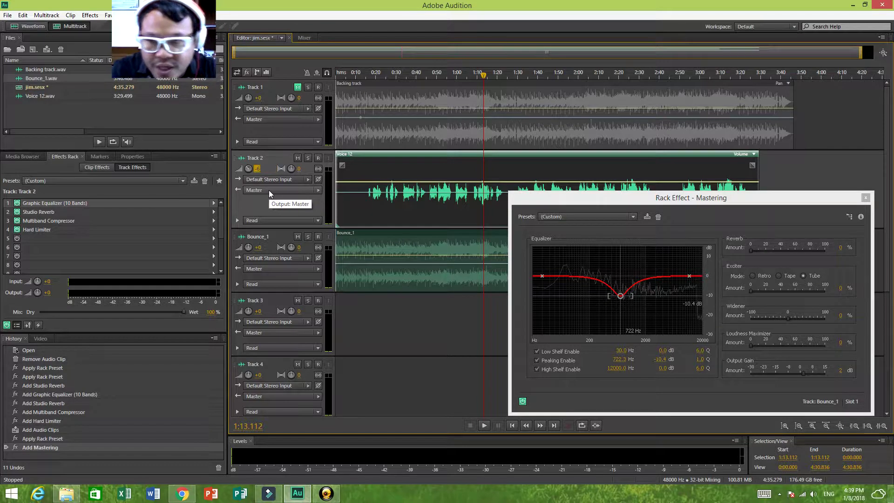
key(Return)
- Listen to the vocal and bounced mix from 0:50 and stop at about 0:59
click(439, 212)
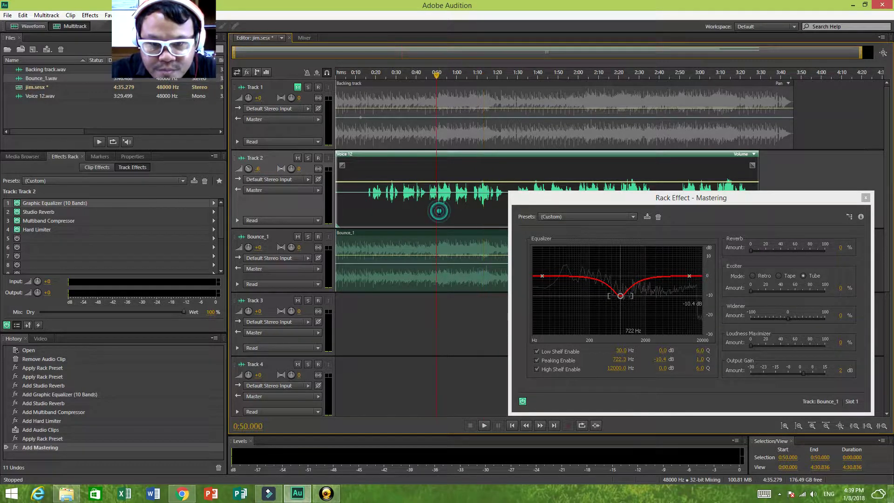
key(space)
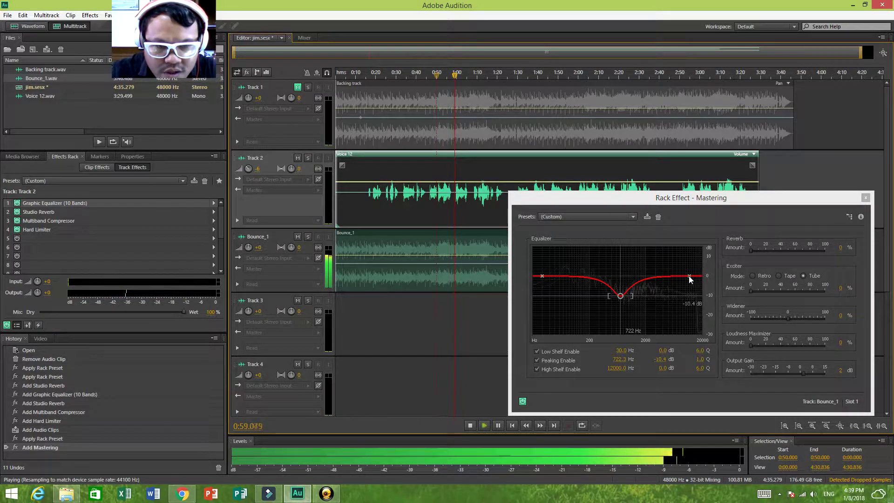
key(space)
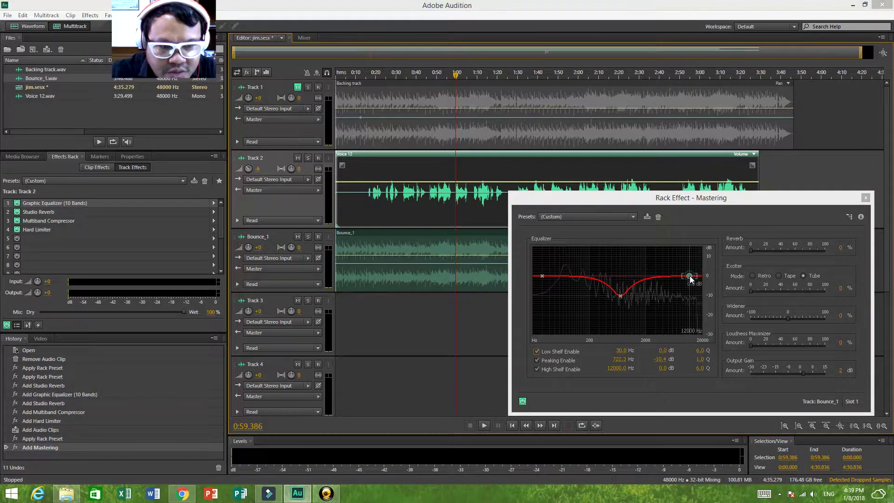
- Lower the Mastering high shelf on Bounce_1 to about -1.5 dB at 9910 Hz and the low shelf to about -1 dB at 30 Hz
drag(689, 275, 686, 281)
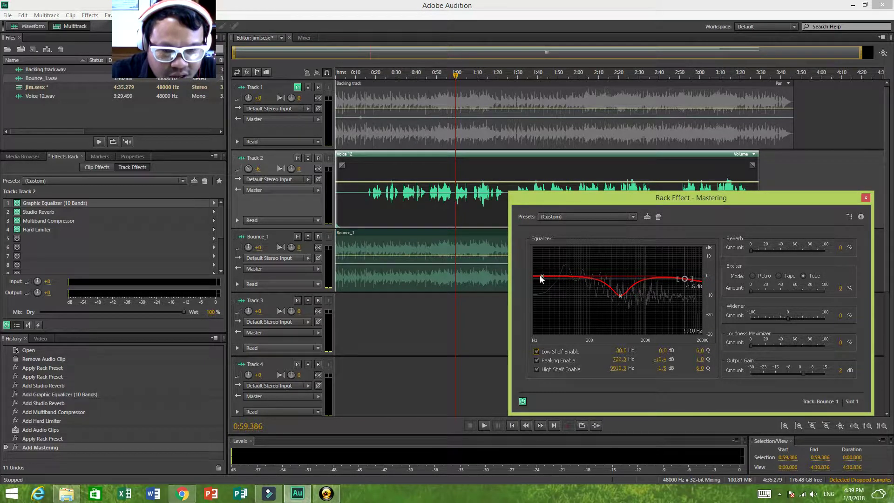
drag(542, 276, 542, 278)
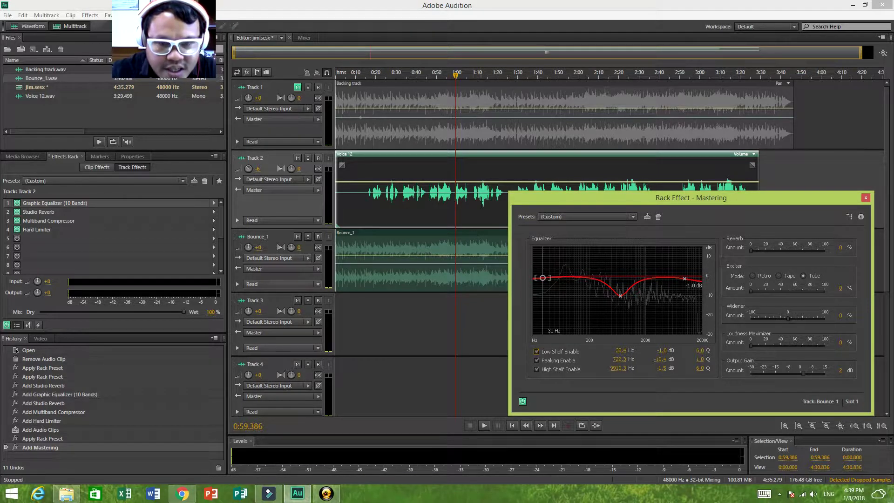
- Listen to the mix from about 1:12, uncover the vocal clip during playback, and stop with the Bounce_1 clip selected at about 1:04
click(482, 208)
key(space)
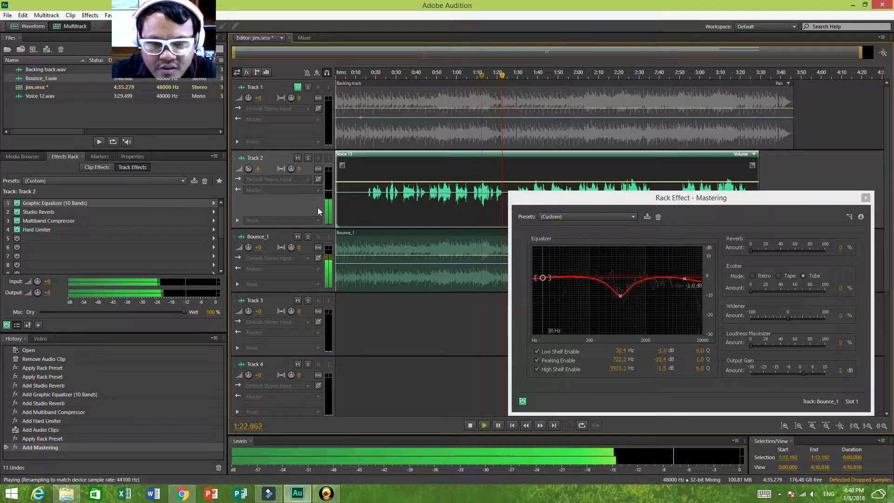
click(645, 198)
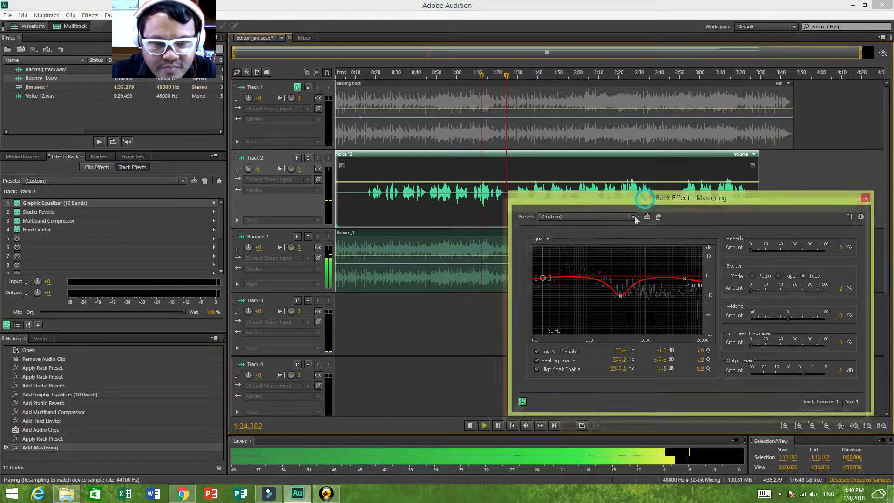
drag(644, 198, 621, 237)
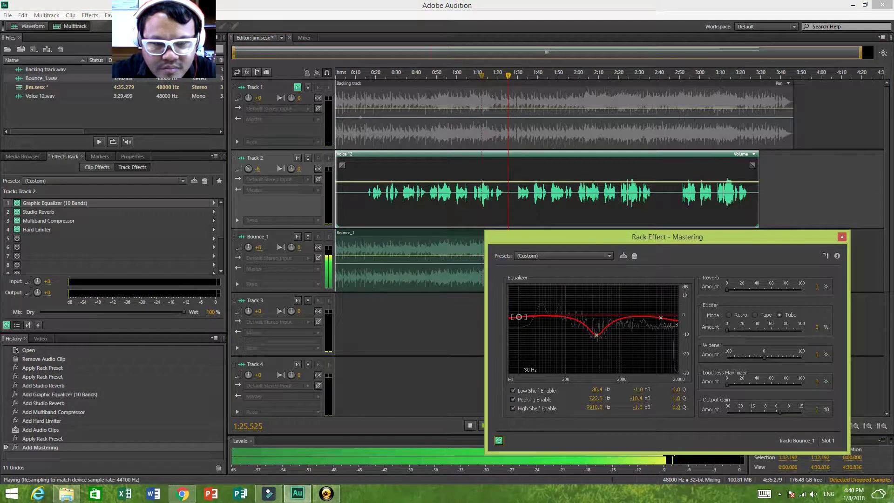
click(465, 252)
click(465, 251)
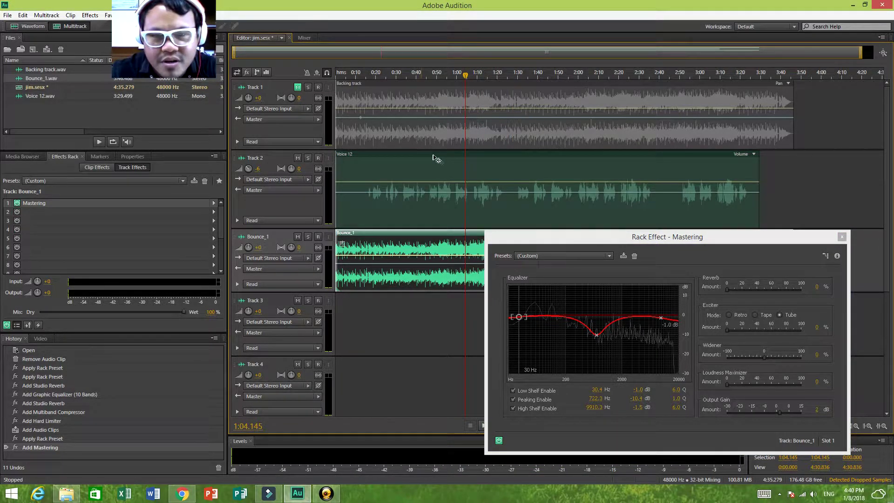
click(469, 133)
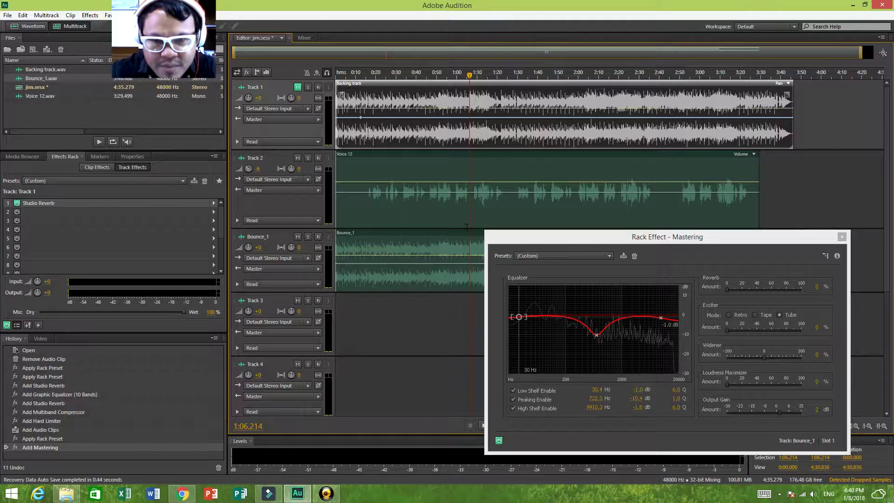
click(458, 208)
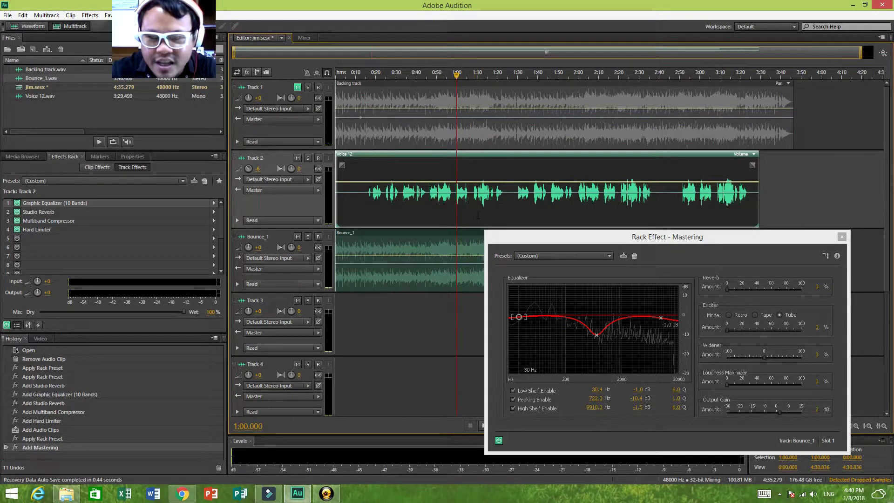
click(606, 203)
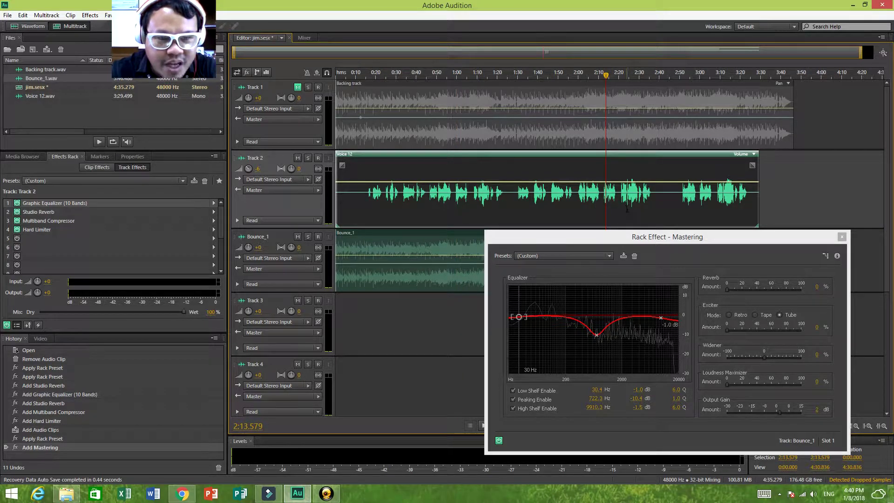
click(624, 208)
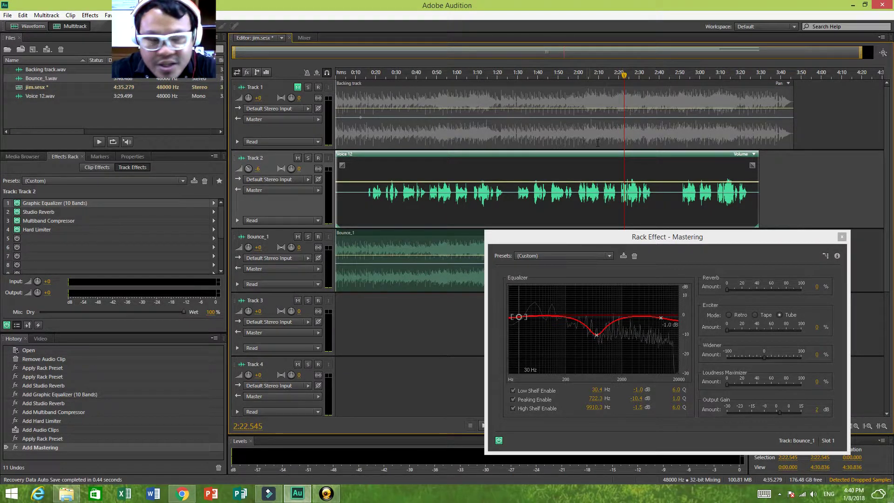
click(326, 493)
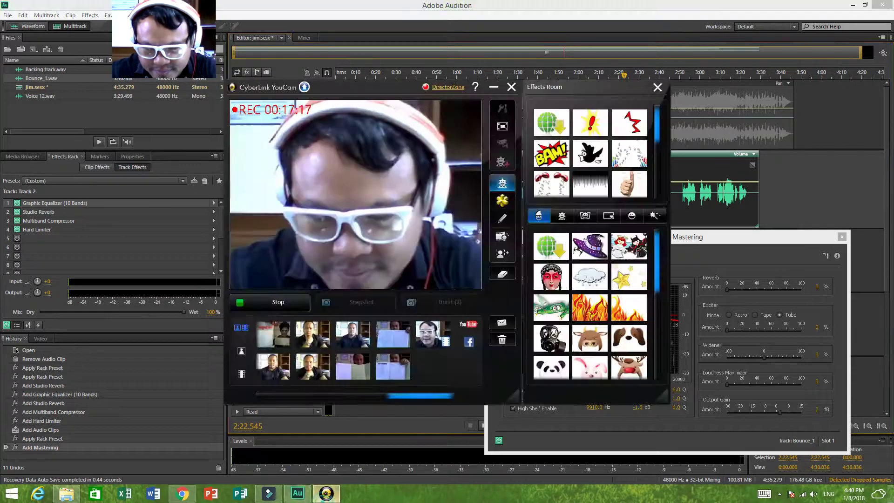
click(277, 495)
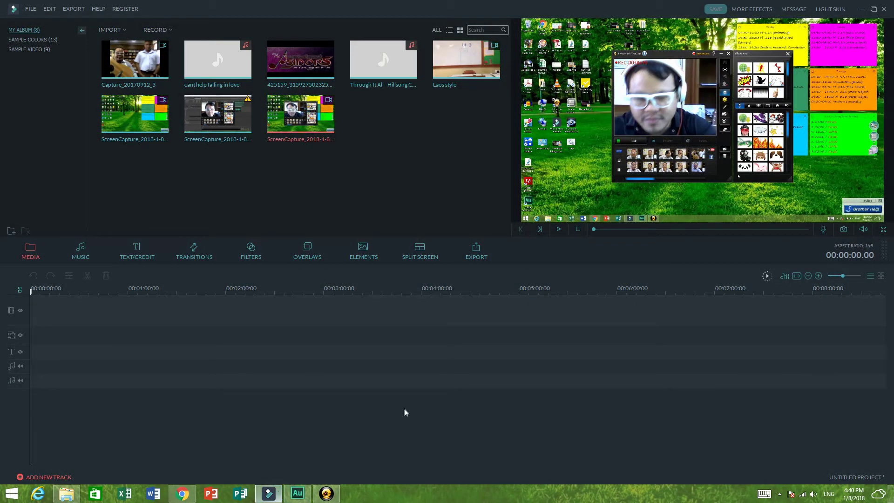